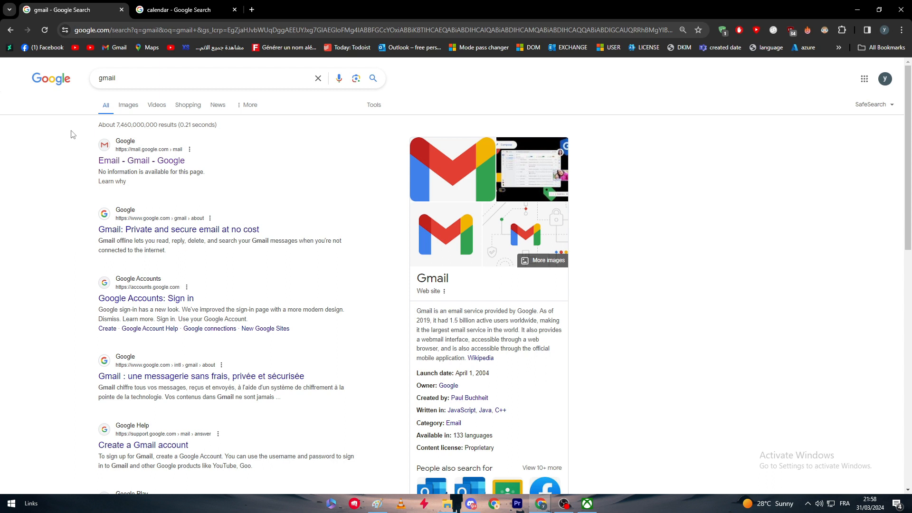
Open Gmail from the gmail search results and Google Calendar from the calendar search results.
{"action": "left_click", "coordinate": [123, 160]}
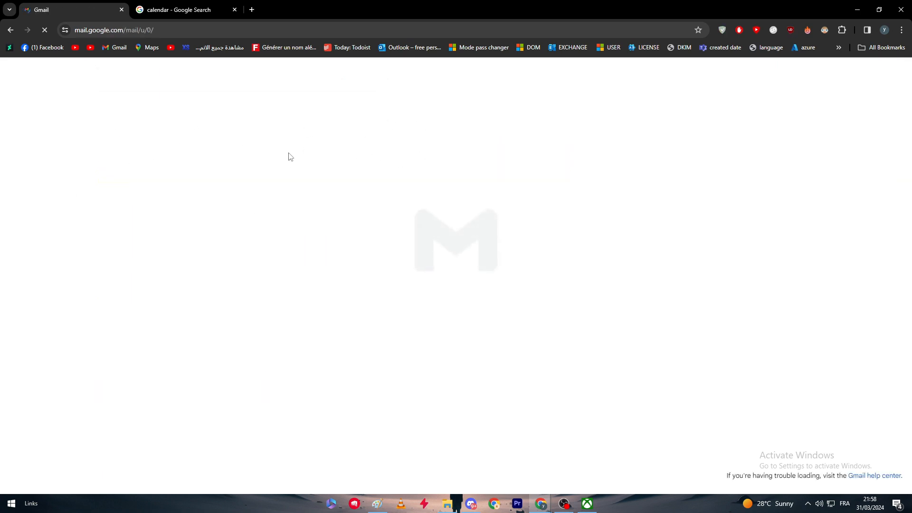
{"action": "left_click", "coordinate": [198, 7]}
{"action": "left_click", "coordinate": [132, 180]}
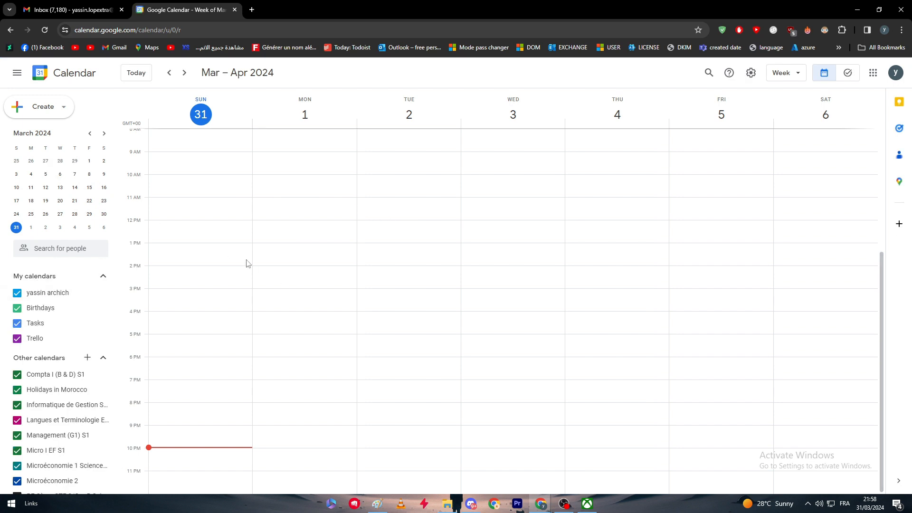
{"action": "scroll", "coordinate": [428, 304], "scroll_direction": "up", "scroll_amount": 4}
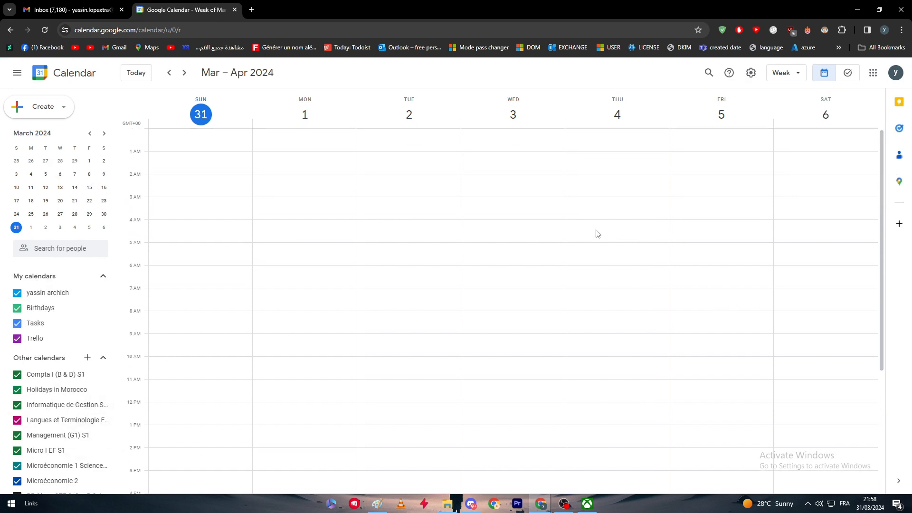
Return to the Gmail inbox and open Google Calendar from its Google apps launcher.
{"action": "left_click", "coordinate": [71, 10]}
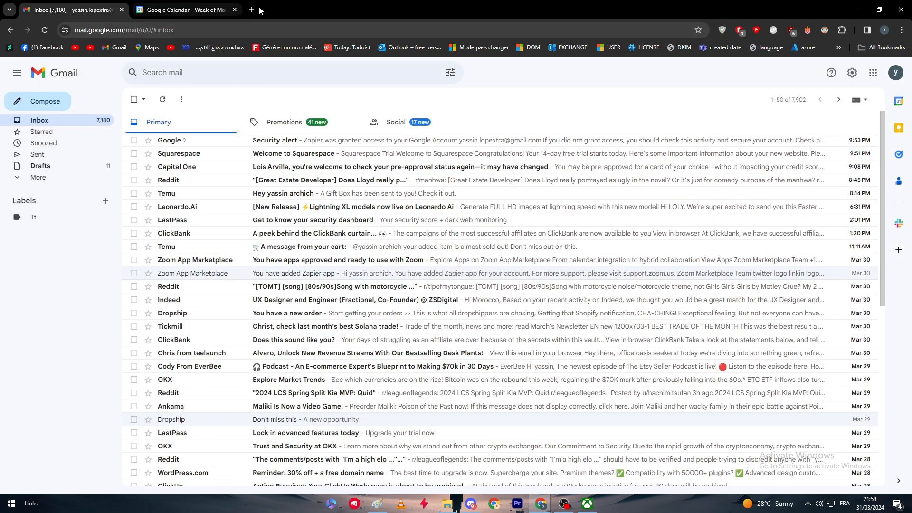
{"action": "left_click", "coordinate": [872, 73]}
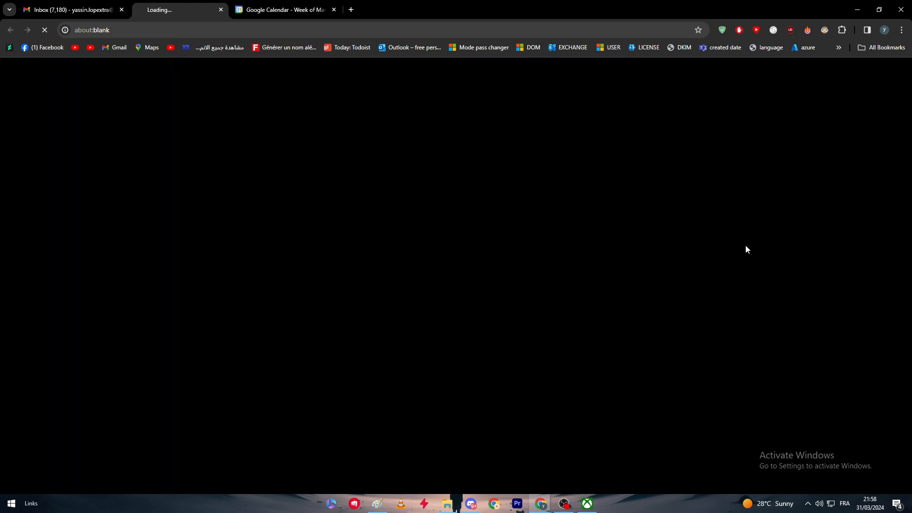
{"action": "left_click", "coordinate": [774, 259]}
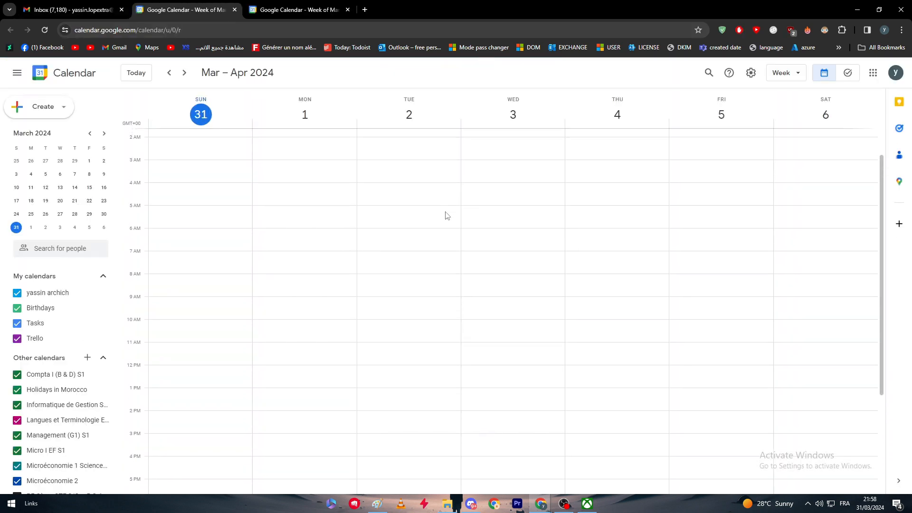
{"action": "scroll", "coordinate": [446, 215], "scroll_direction": "up", "scroll_amount": 1}
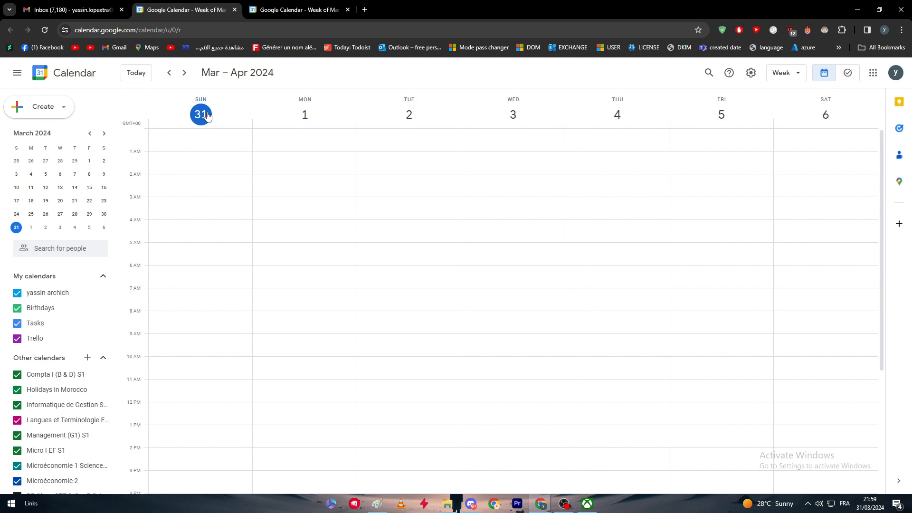
Browse the available services in the Google apps launcher of the other Google Calendar page.
{"action": "key", "text": "ctrl+Tab"}
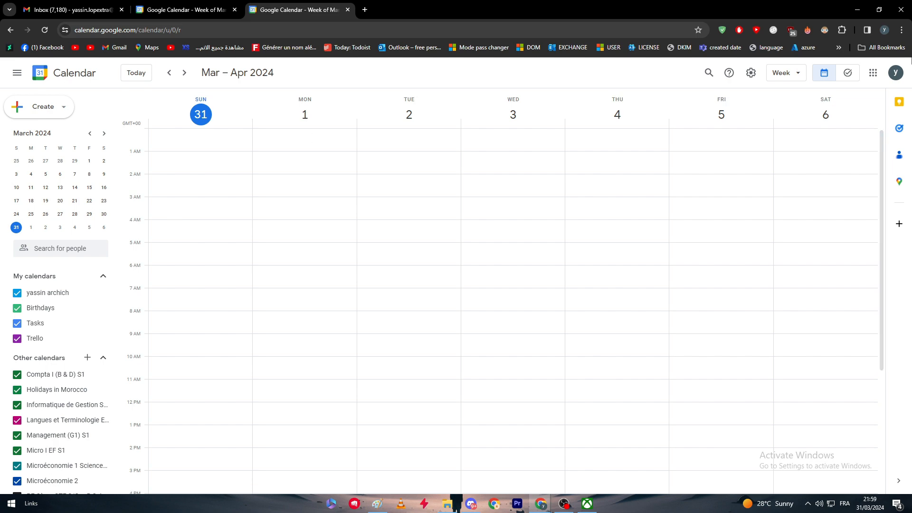
{"action": "left_click", "coordinate": [873, 73]}
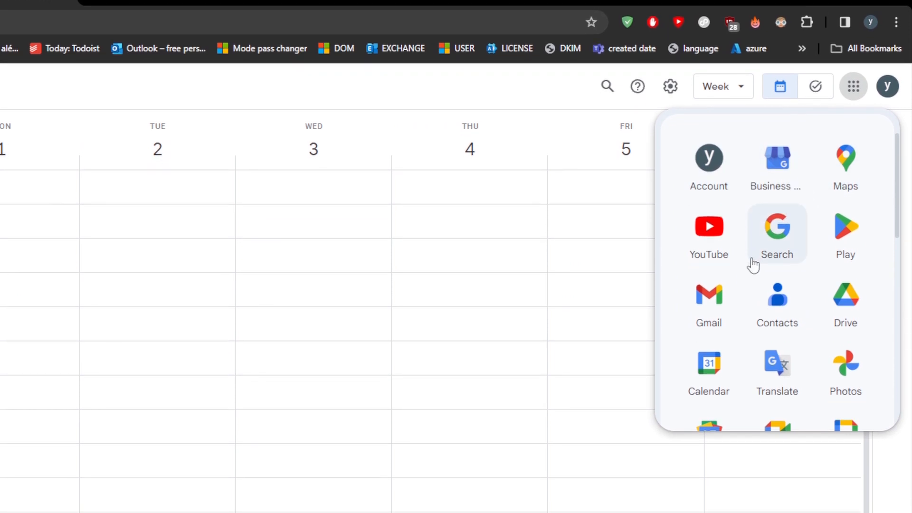
{"action": "scroll", "coordinate": [748, 264], "scroll_direction": "down", "scroll_amount": 2}
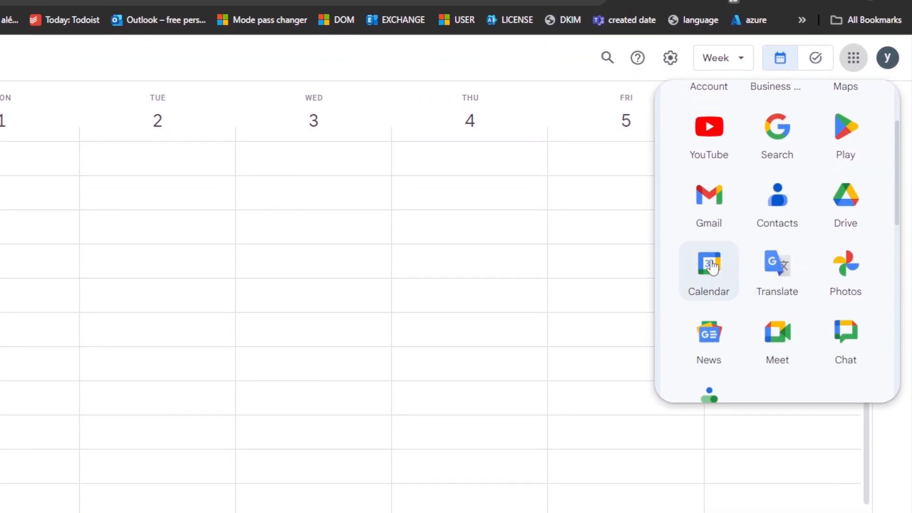
{"action": "scroll", "coordinate": [759, 312], "scroll_direction": "down", "scroll_amount": 3}
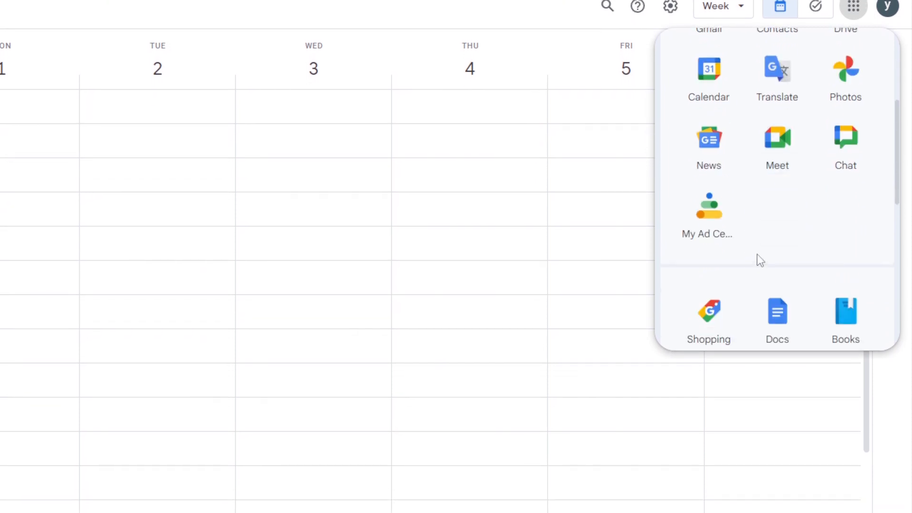
{"action": "scroll", "coordinate": [759, 262], "scroll_direction": "down", "scroll_amount": 5}
{"action": "scroll", "coordinate": [758, 264], "scroll_direction": "up", "scroll_amount": 4}
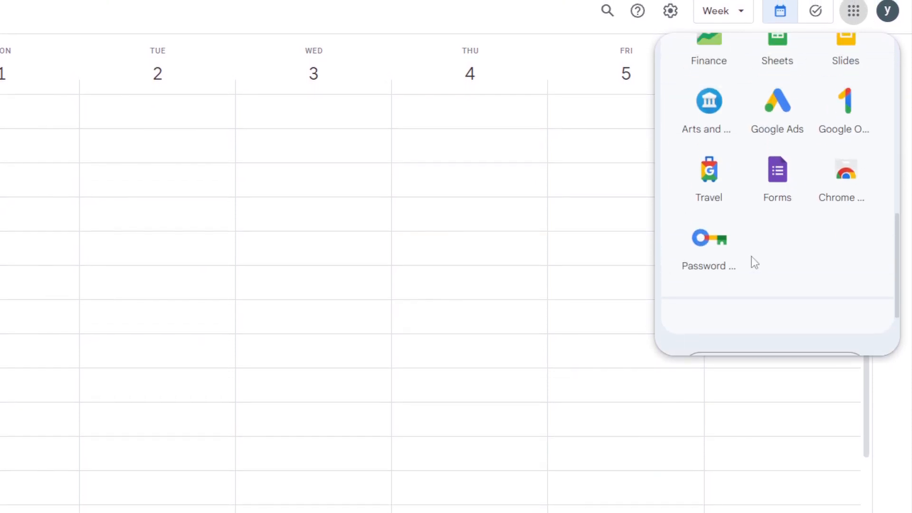
{"action": "scroll", "coordinate": [763, 261], "scroll_direction": "up", "scroll_amount": 5}
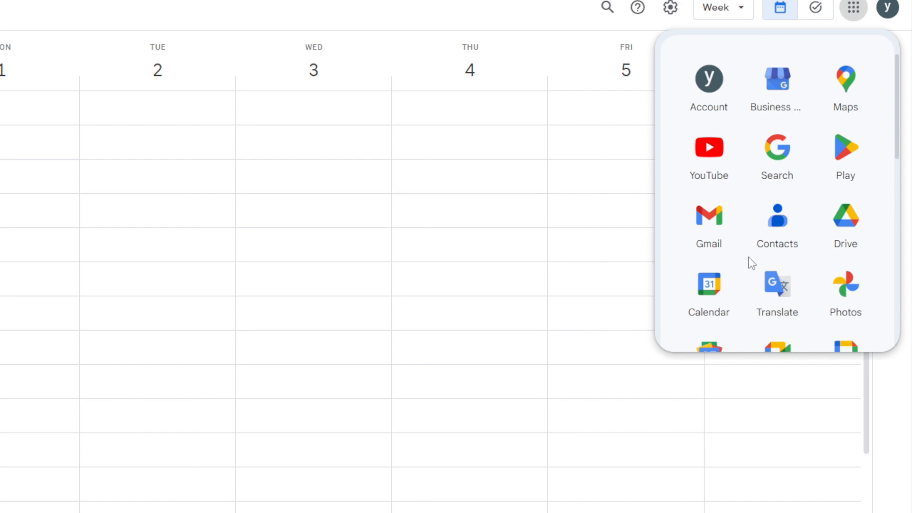
Open zapier.com in a new browser tab and go to the account's Apps page.
{"action": "left_click", "coordinate": [361, 9]}
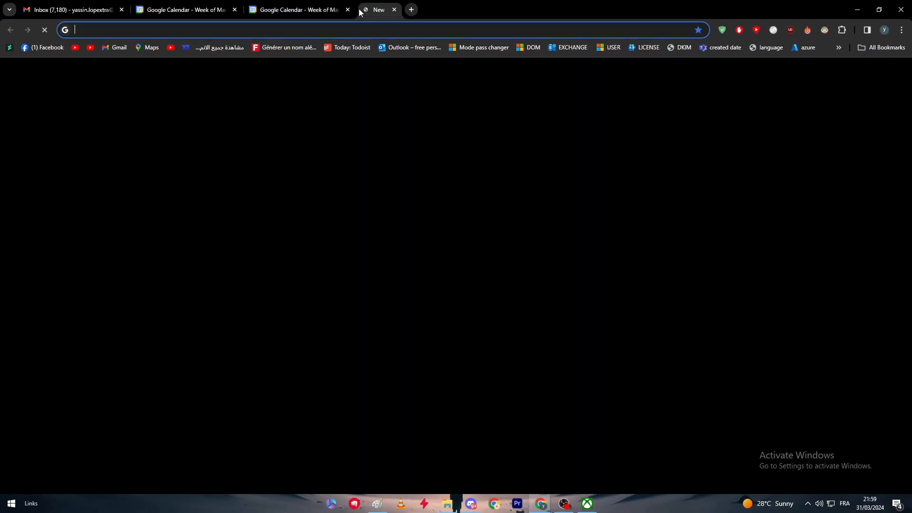
{"action": "type", "text": "zapier.com"}
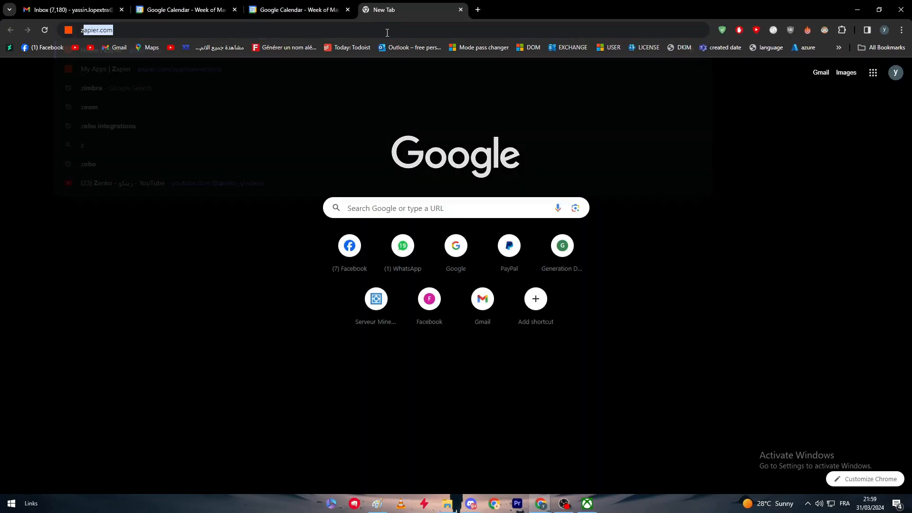
{"action": "key", "text": "Return"}
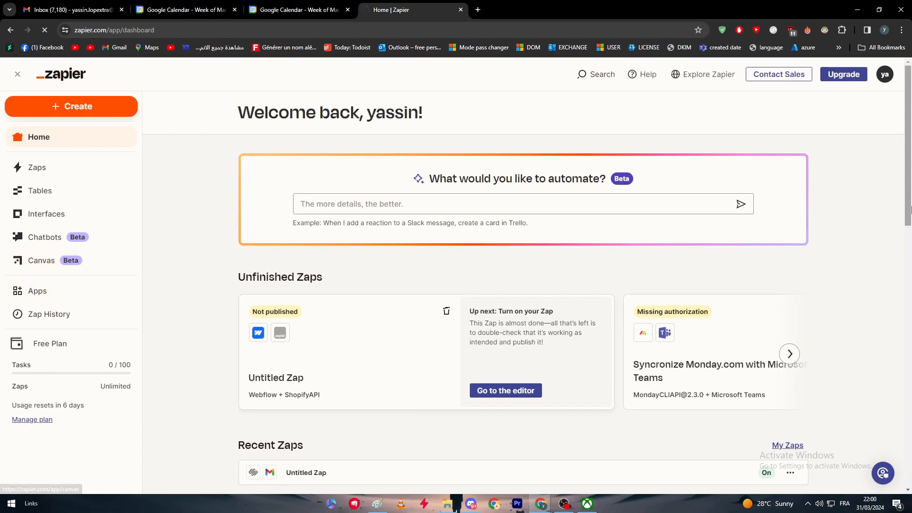
{"action": "left_click", "coordinate": [62, 258]}
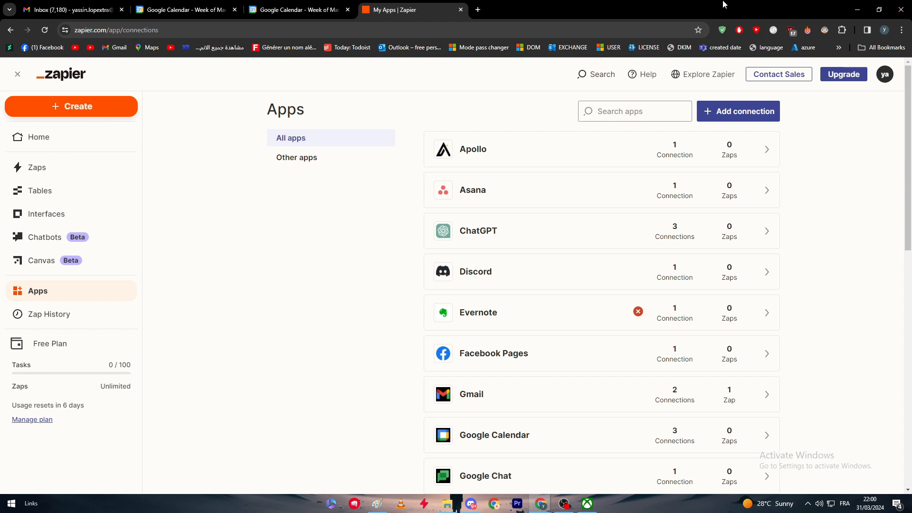
Find Gmail among the apps with the search "gmail" and connect it, allowing Zapier access to the first listed Google account.
{"action": "left_click", "coordinate": [623, 107]}
{"action": "type", "text": "gmail"}
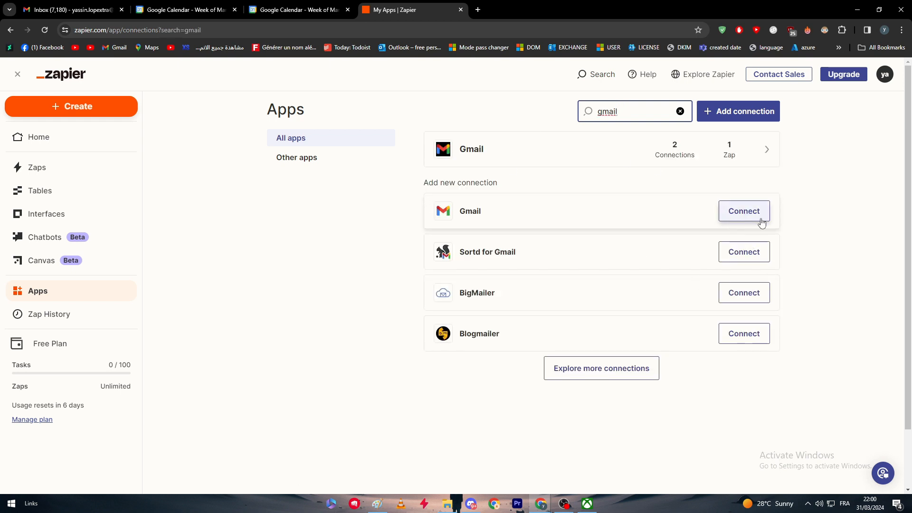
{"action": "left_click", "coordinate": [738, 223]}
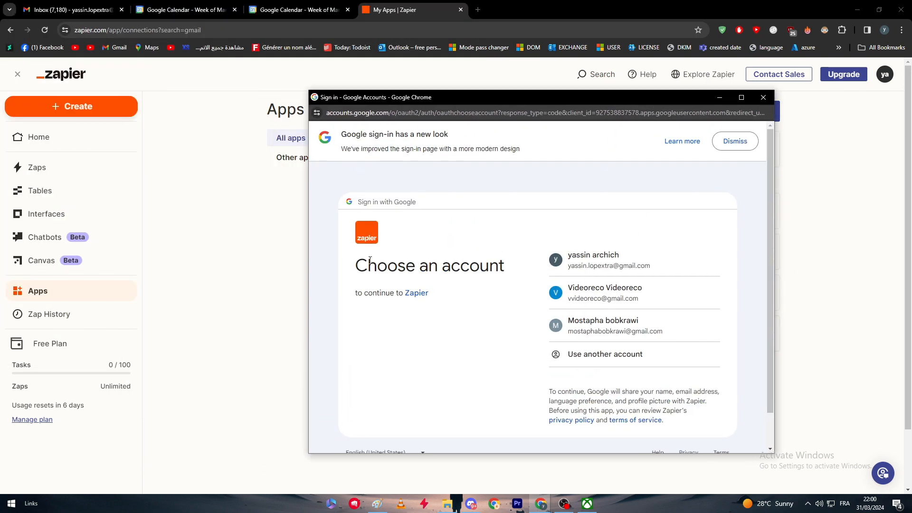
{"action": "left_click", "coordinate": [654, 264]}
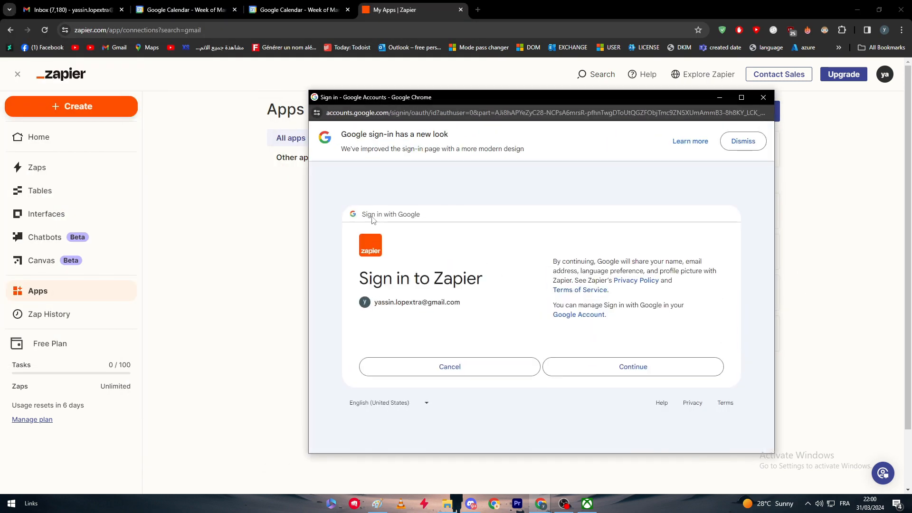
{"action": "left_click", "coordinate": [646, 367]}
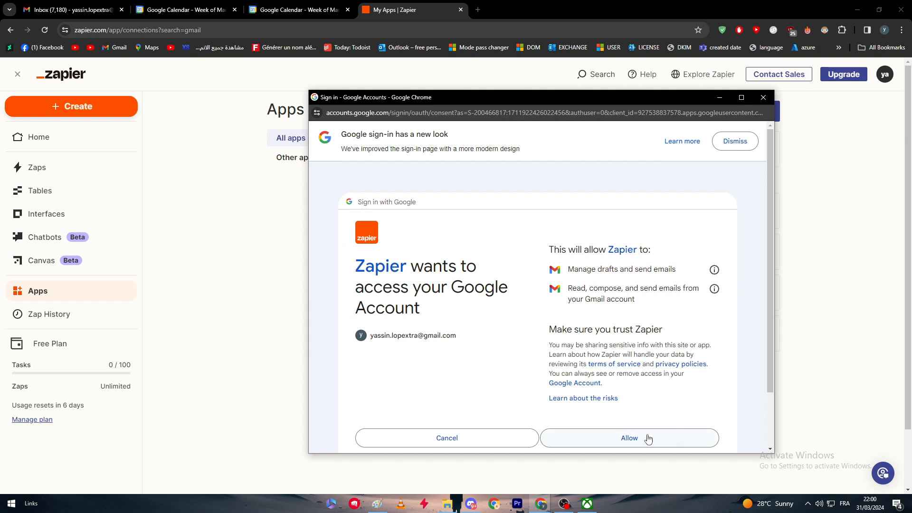
{"action": "scroll", "coordinate": [611, 239], "scroll_direction": "down", "scroll_amount": 1}
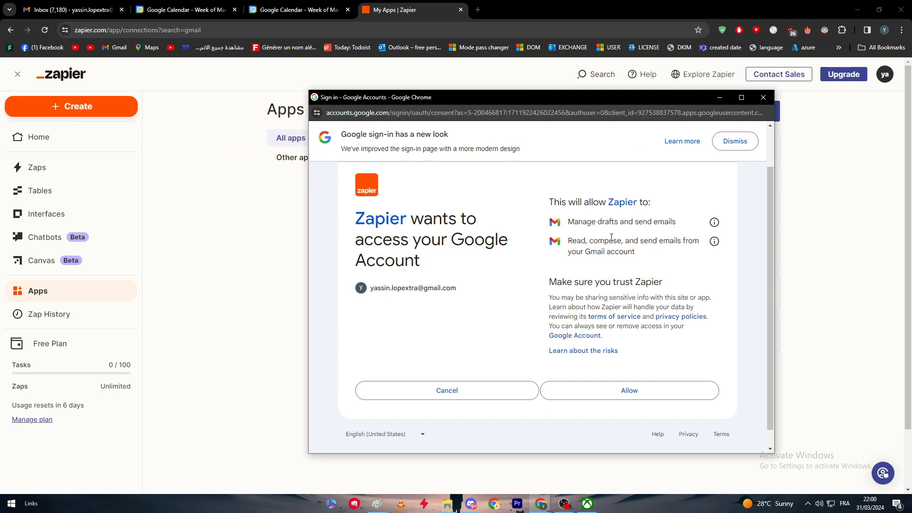
{"action": "left_click", "coordinate": [609, 397]}
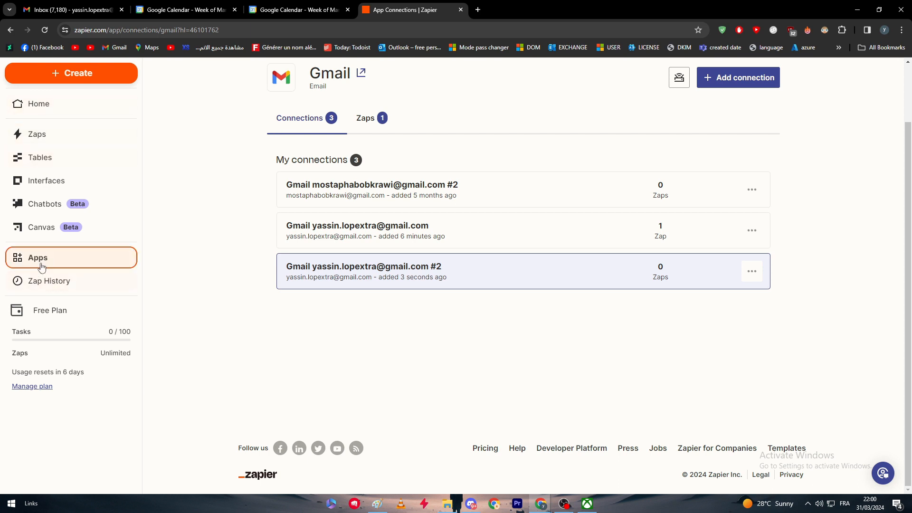
Return to the Apps page, search for "cale" and connect Google Calendar using the first listed Google account.
{"action": "scroll", "coordinate": [513, 248], "scroll_direction": "up", "scroll_amount": 1}
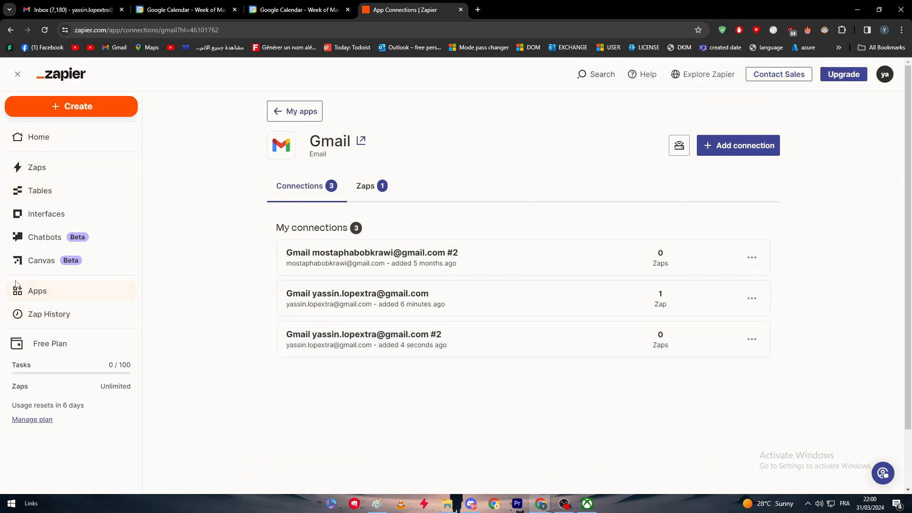
{"action": "left_click", "coordinate": [53, 292]}
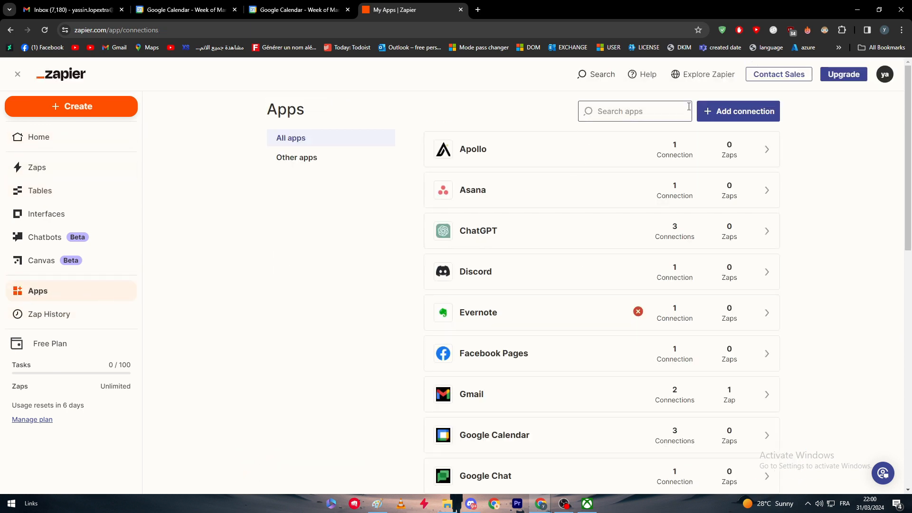
{"action": "left_click", "coordinate": [653, 109]}
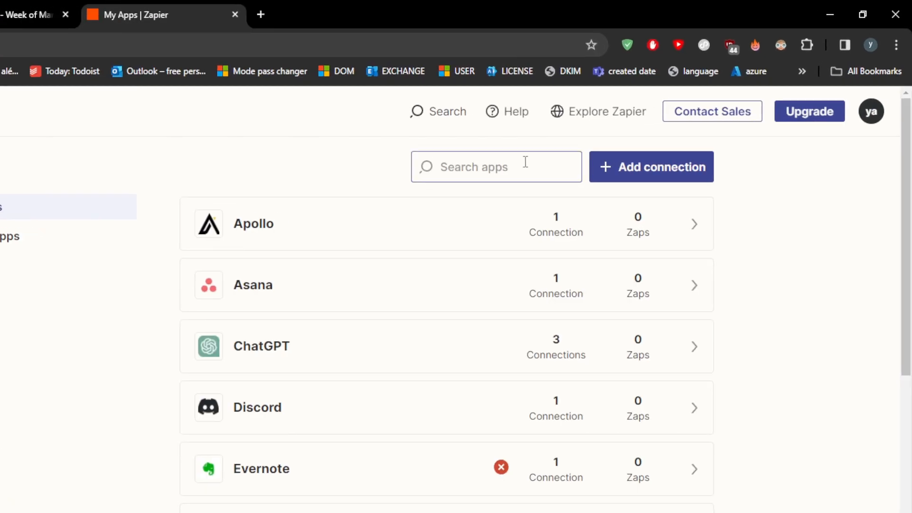
{"action": "type", "text": "cal"}
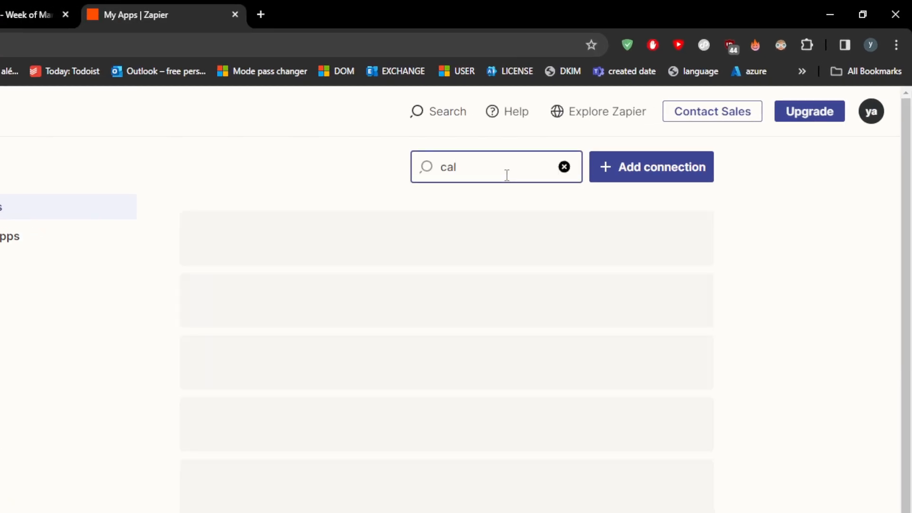
{"action": "type", "text": "e"}
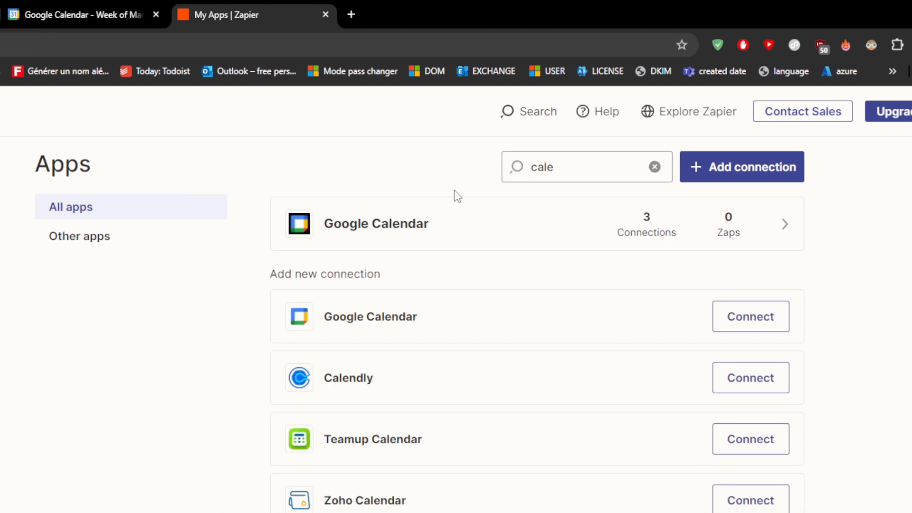
{"action": "left_click", "coordinate": [744, 317]}
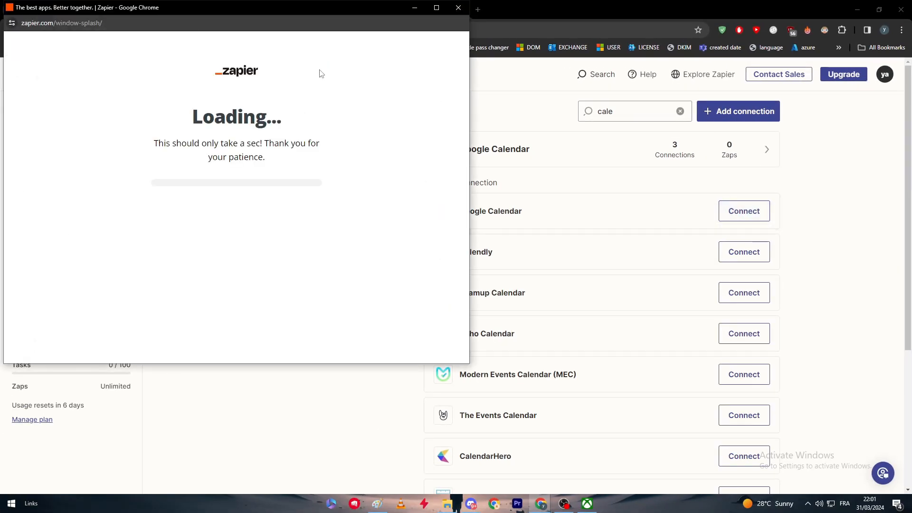
{"action": "left_click_drag", "start_coordinate": [249, 12], "coordinate": [584, 91]}
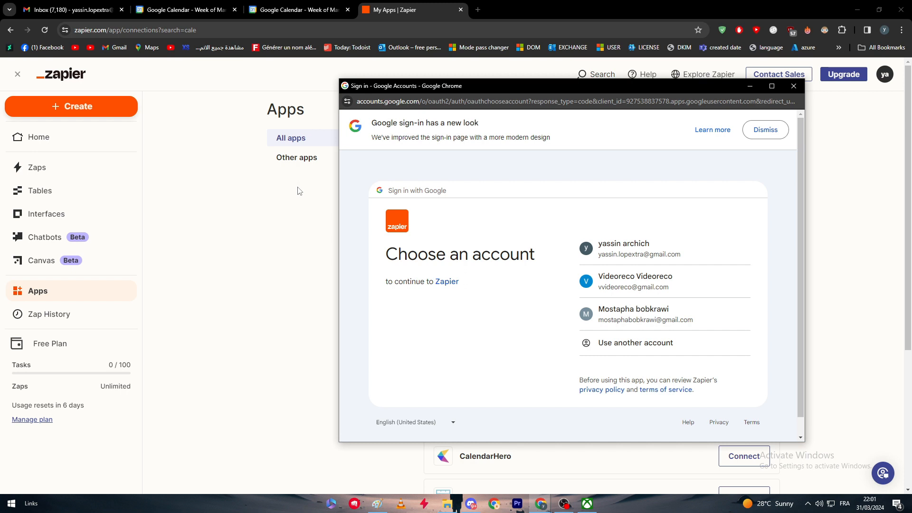
{"action": "left_click", "coordinate": [634, 262]}
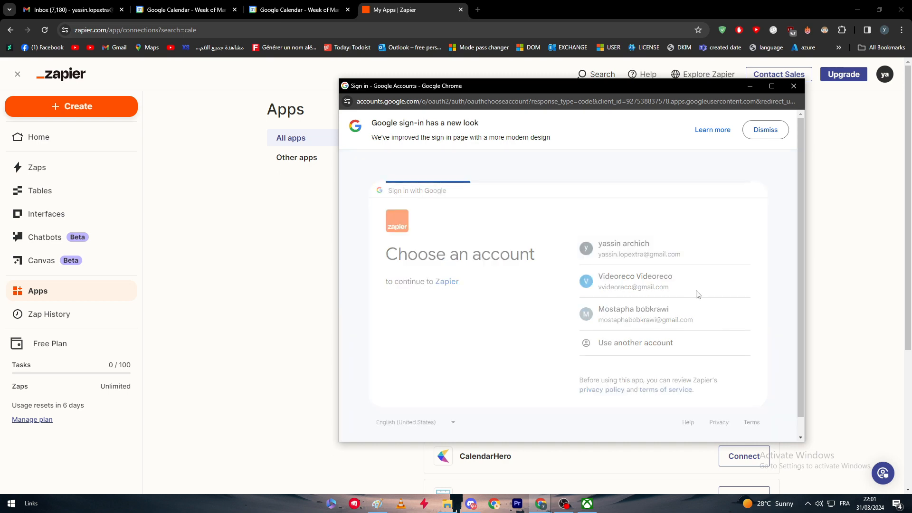
{"action": "left_click", "coordinate": [665, 425]}
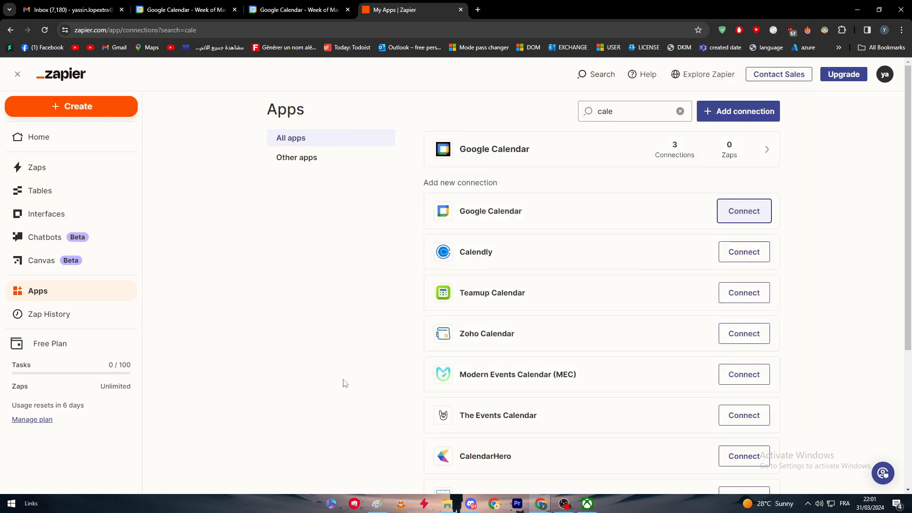
Test the newly added Google Calendar connection, #4 in the connections list.
{"action": "right_click", "coordinate": [400, 314]}
{"action": "left_click", "coordinate": [752, 316]}
{"action": "left_click", "coordinate": [752, 312]}
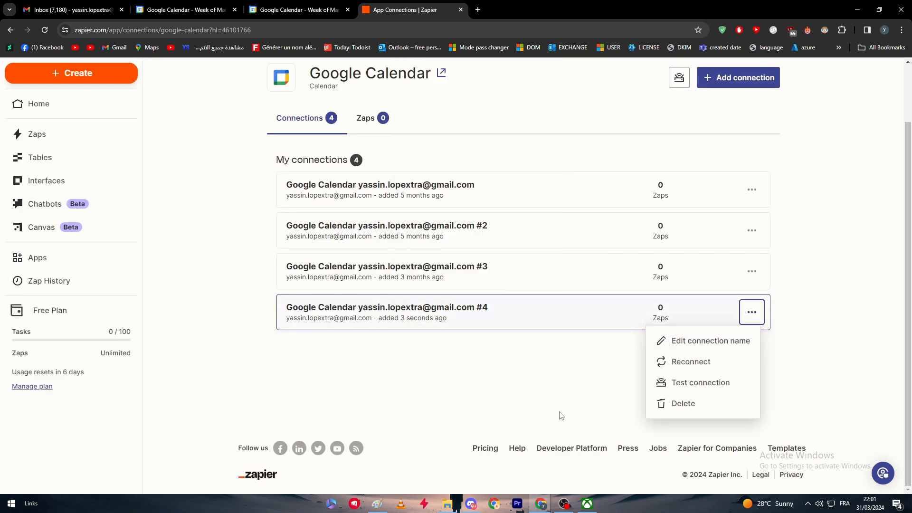
{"action": "left_click", "coordinate": [680, 393]}
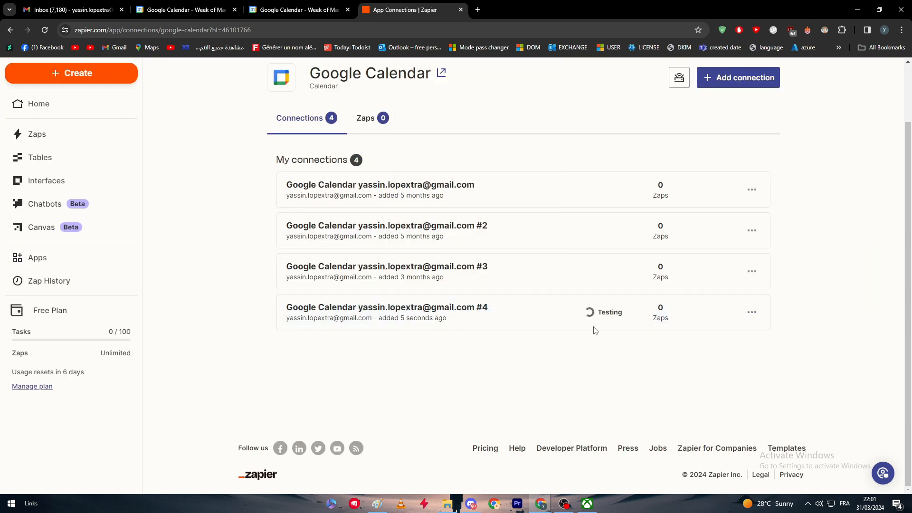
{"action": "left_click_drag", "start_coordinate": [558, 317], "coordinate": [640, 321]}
{"action": "left_click", "coordinate": [601, 370]}
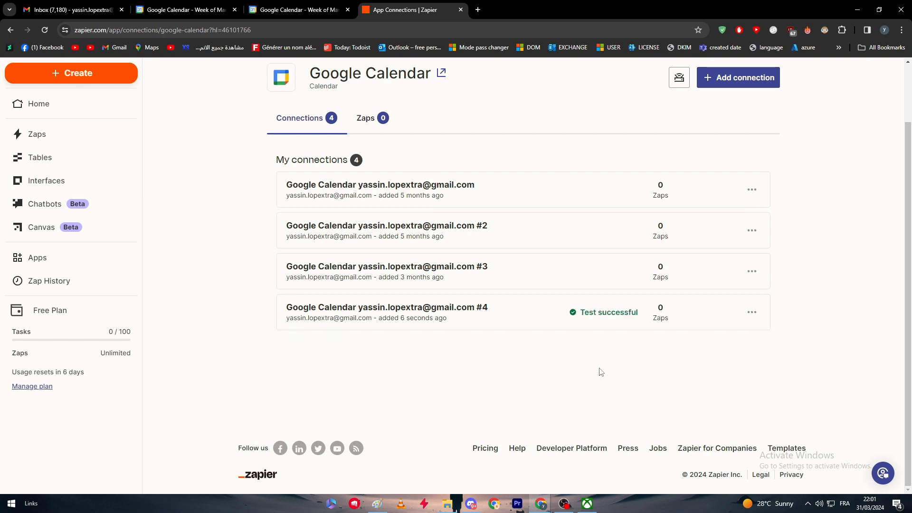
Create a new Zap from the Google Calendar connections page.
{"action": "scroll", "coordinate": [565, 357], "scroll_direction": "up", "scroll_amount": 2}
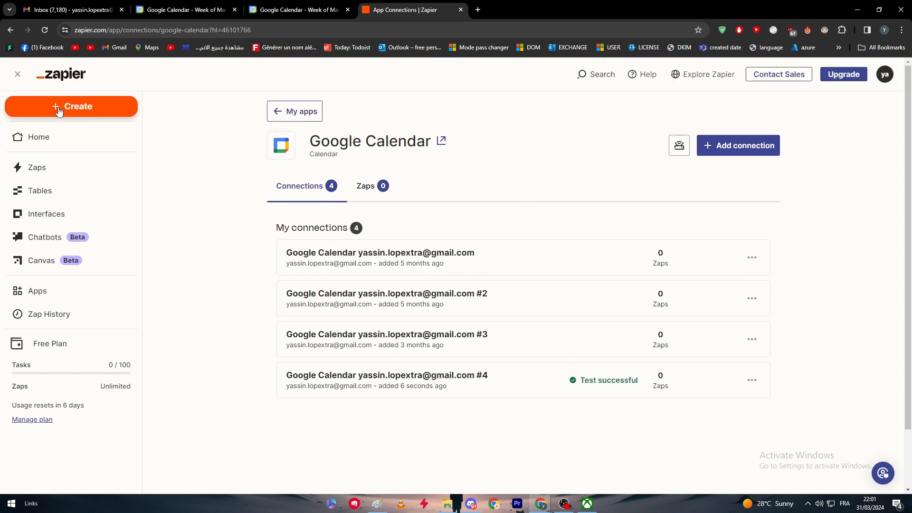
{"action": "left_click", "coordinate": [58, 109]}
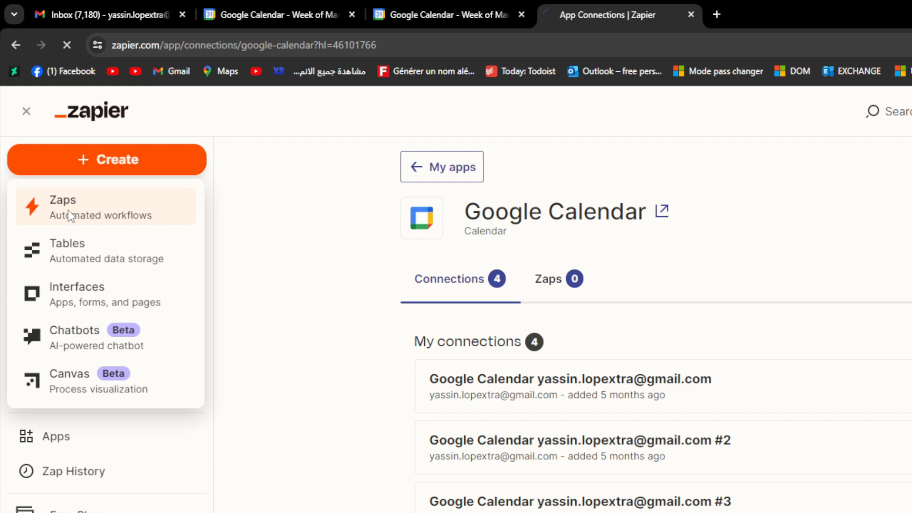
{"action": "left_click", "coordinate": [67, 210]}
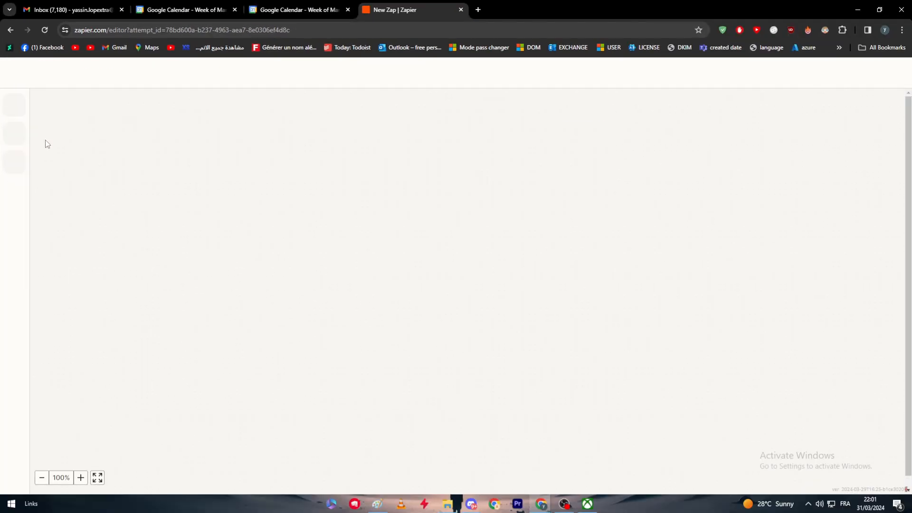
Ask Copilot to automate "Whenever there s an event in google calendar remind me in a gmail message" and add both suggested steps to the Zap.
{"action": "left_click", "coordinate": [435, 182]}
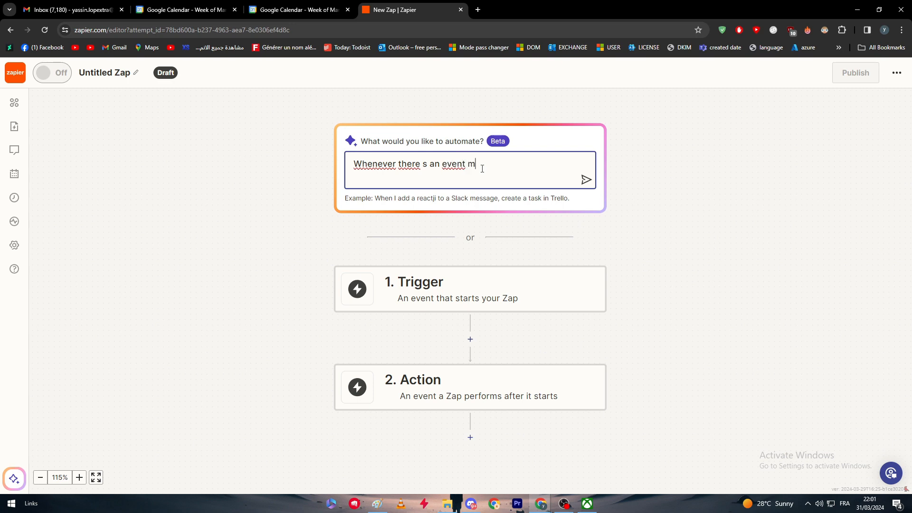
{"action": "type", "text": "ind me in a gmail message"}
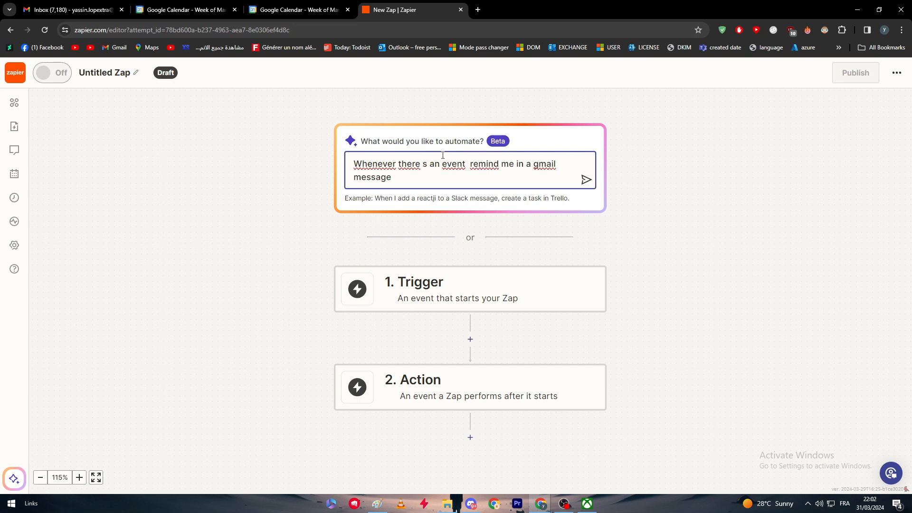
{"action": "type", "text": "in google ca"}
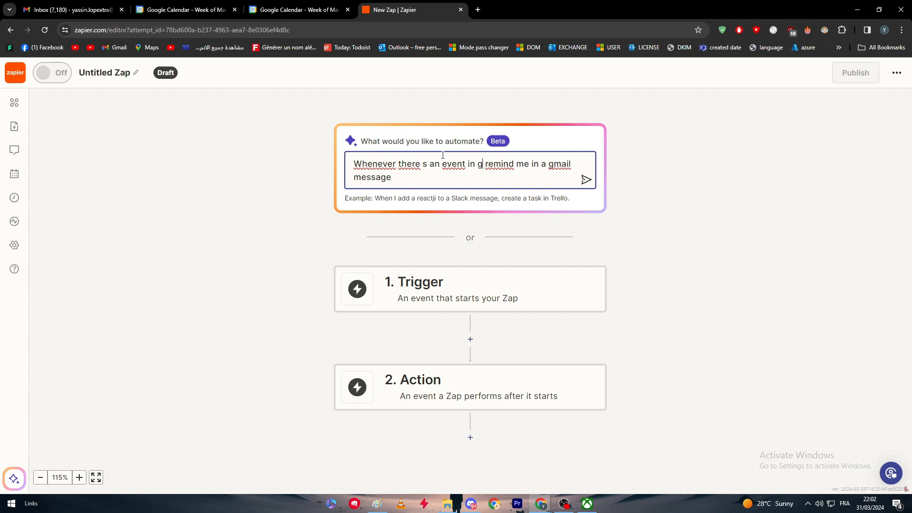
{"action": "type", "text": "lendar"}
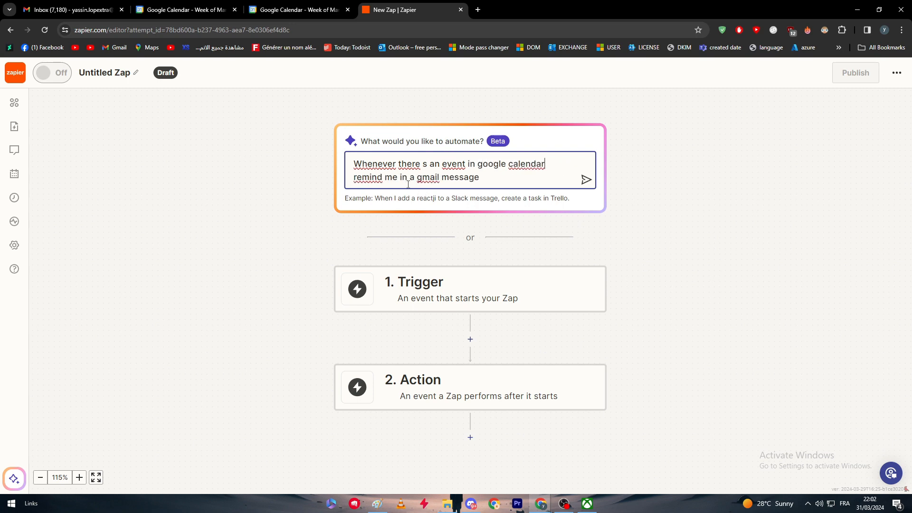
{"action": "left_click", "coordinate": [585, 180]}
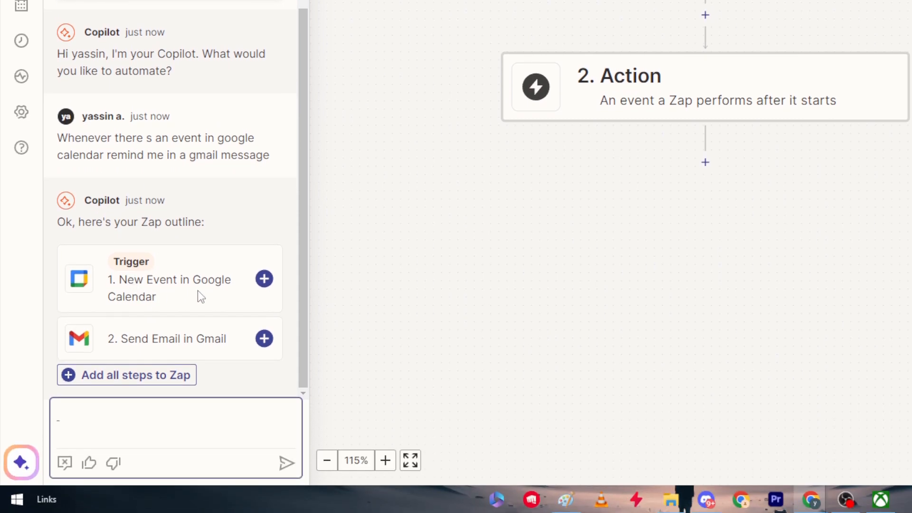
{"action": "left_click", "coordinate": [263, 284]}
{"action": "left_click", "coordinate": [264, 339]}
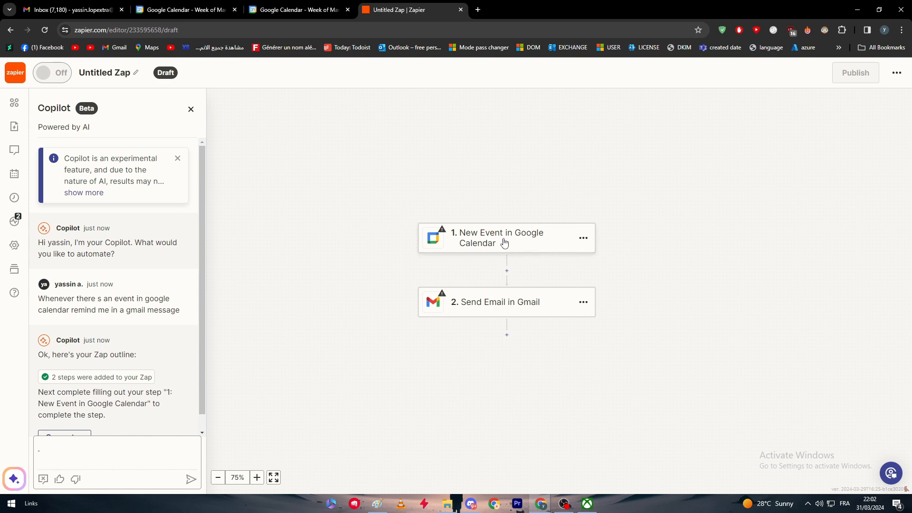
Assign an existing Google Calendar connection to the New Event trigger and continue to its trigger settings.
{"action": "left_click", "coordinate": [526, 246]}
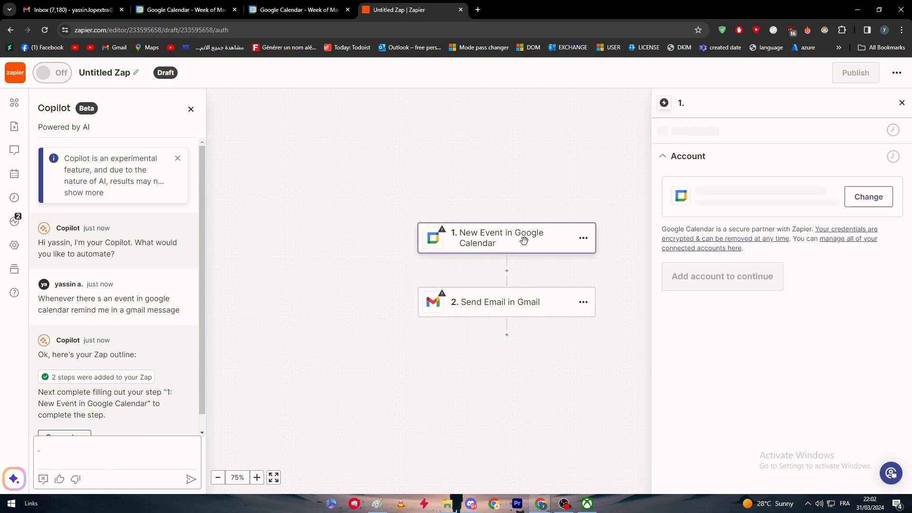
{"action": "left_click", "coordinate": [889, 194]}
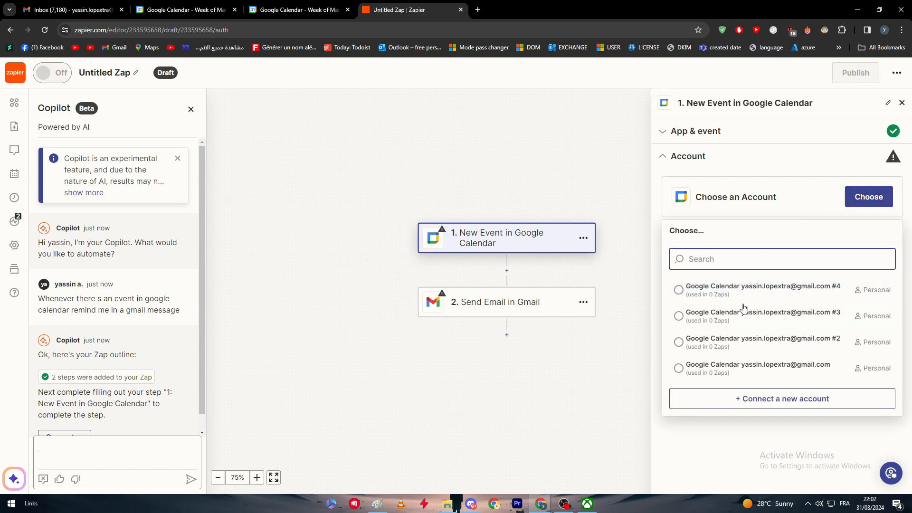
{"action": "left_click", "coordinate": [726, 298]}
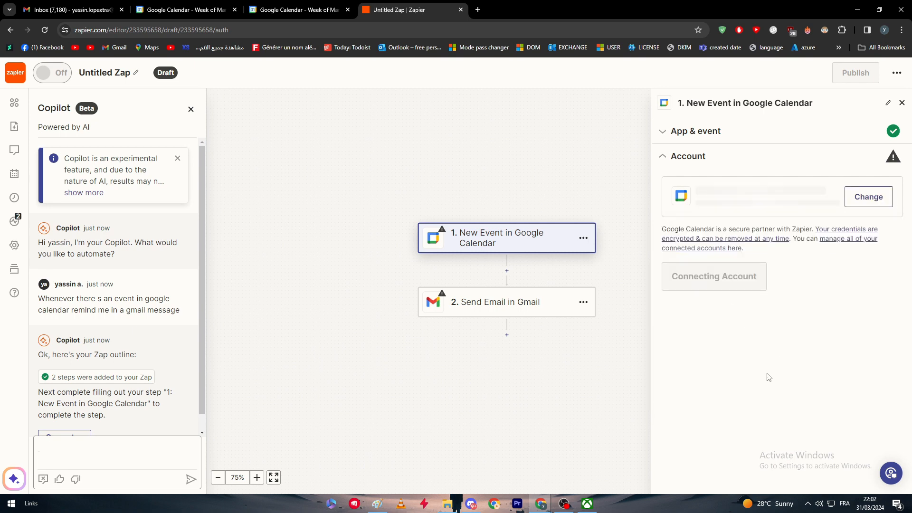
{"action": "left_click", "coordinate": [687, 289]}
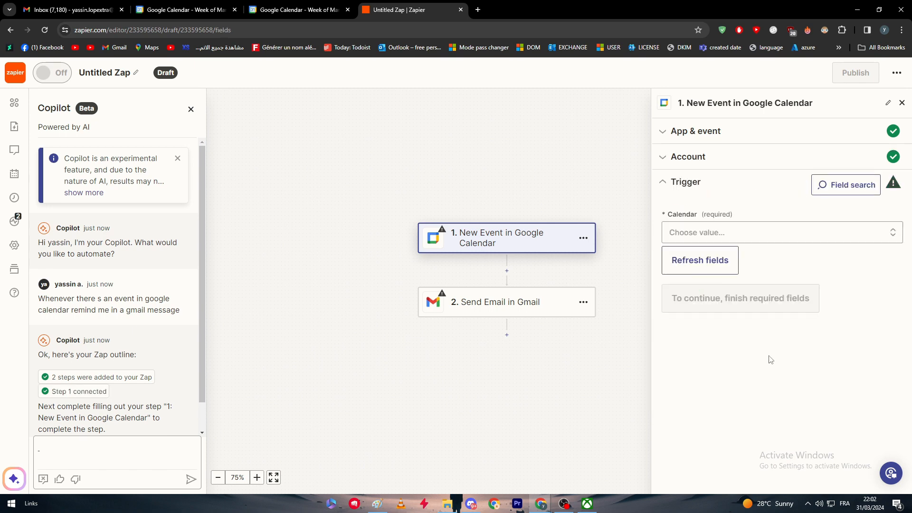
Choose a calendar for the New Event trigger and continue to the trigger test.
{"action": "left_click", "coordinate": [770, 241]}
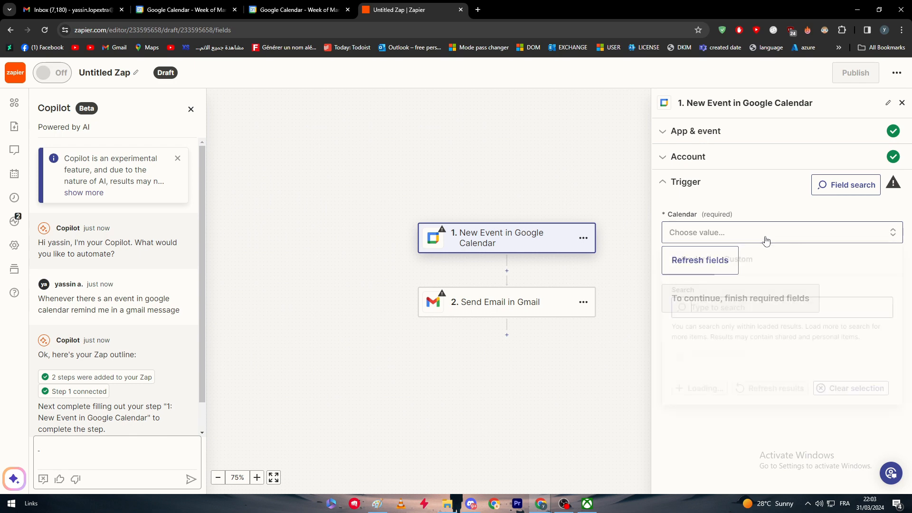
{"action": "scroll", "coordinate": [727, 404], "scroll_direction": "down", "scroll_amount": 3}
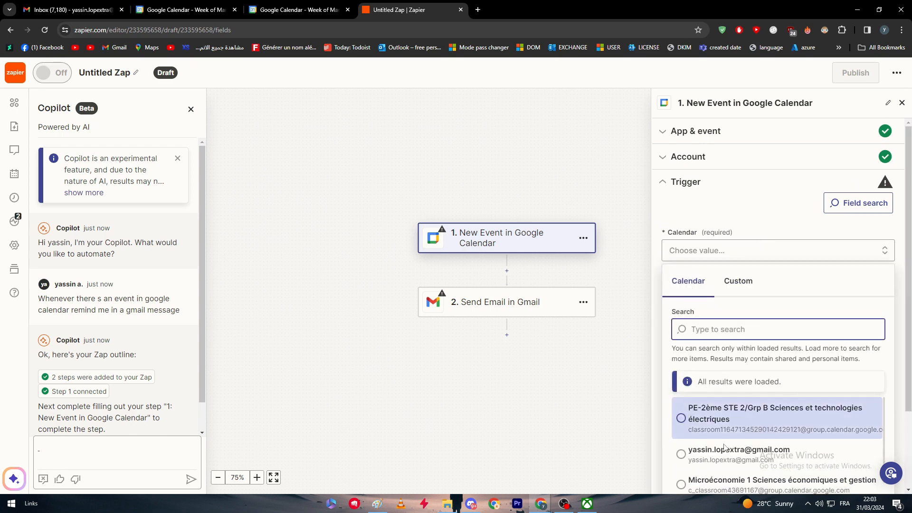
{"action": "left_click", "coordinate": [727, 404]}
{"action": "left_click", "coordinate": [777, 260]}
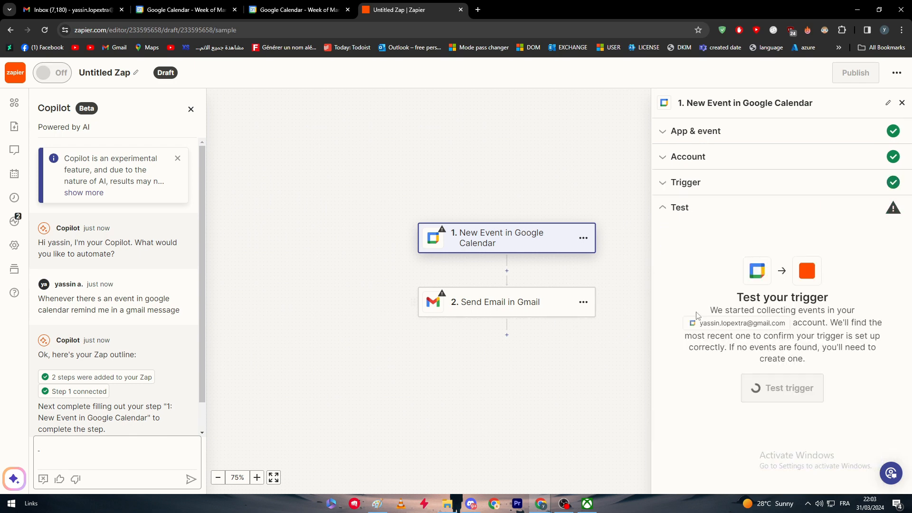
Run the trigger test, skip it in favour of the example event, and continue to the Send Email step.
{"action": "left_click", "coordinate": [807, 399]}
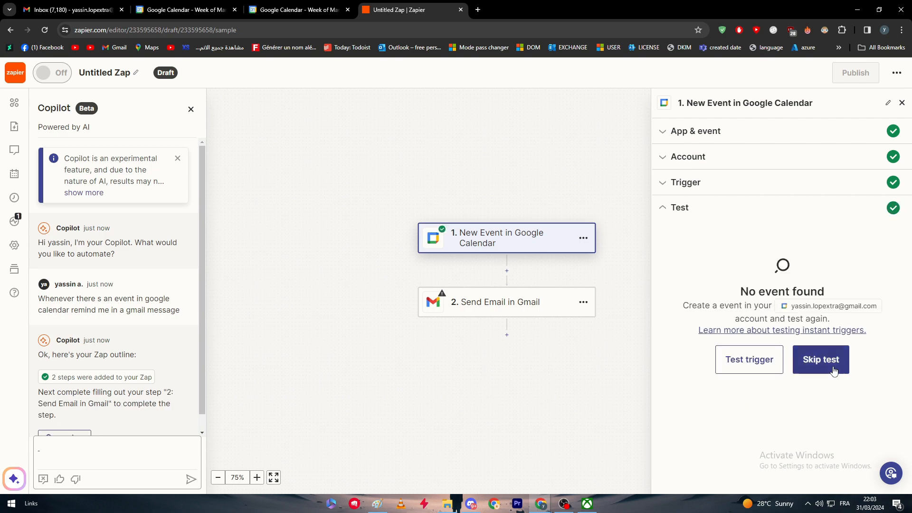
{"action": "left_click", "coordinate": [820, 361]}
{"action": "left_click", "coordinate": [485, 297]}
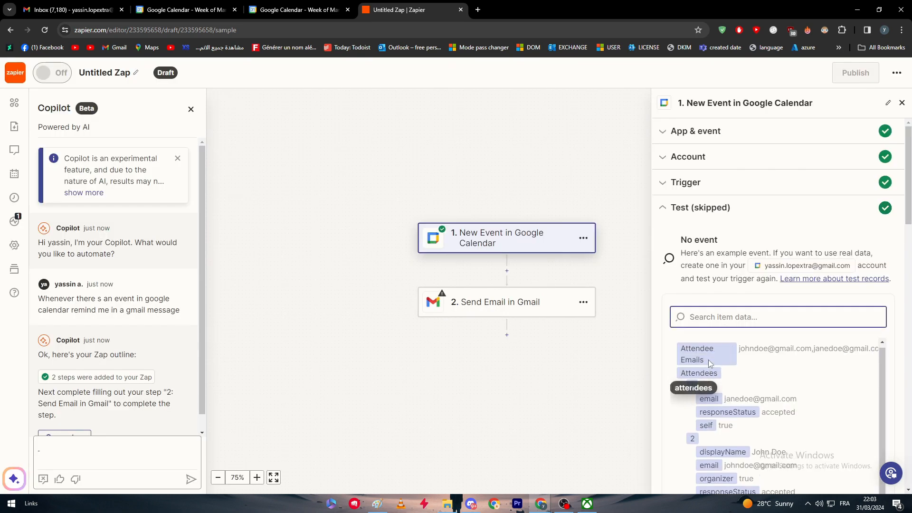
{"action": "left_click_drag", "start_coordinate": [708, 360], "coordinate": [764, 436]}
{"action": "scroll", "coordinate": [764, 436], "scroll_direction": "down", "scroll_amount": 15}
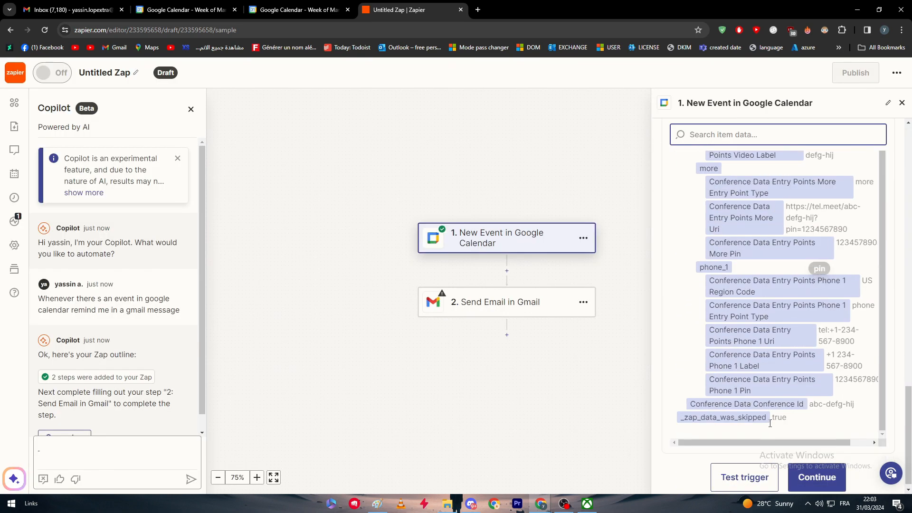
{"action": "left_click", "coordinate": [817, 470]}
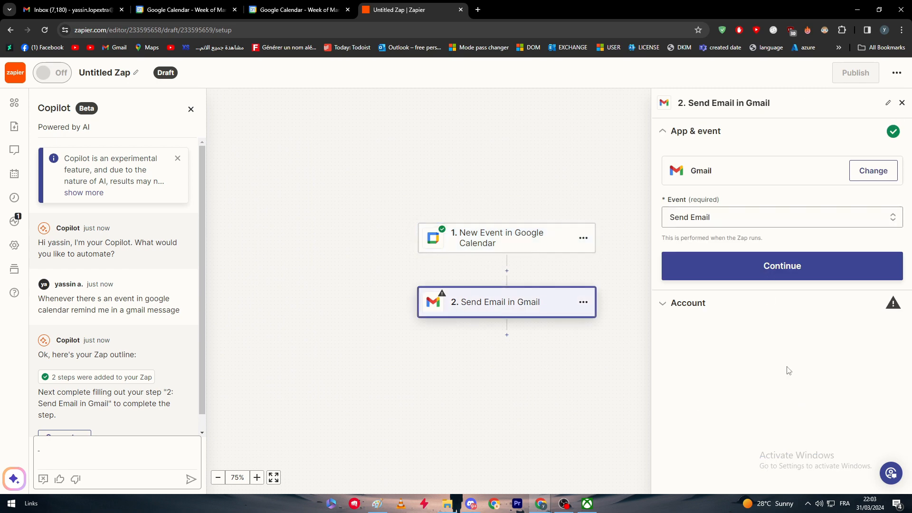
Keep Send Email as the event, assign the second listed Gmail account to the step, and continue to its action fields.
{"action": "left_click", "coordinate": [807, 265]}
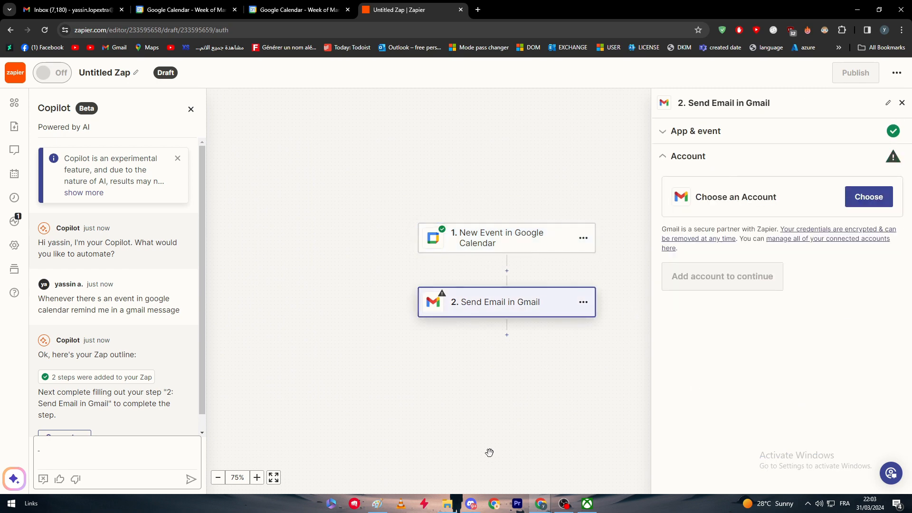
{"action": "left_click", "coordinate": [855, 197]}
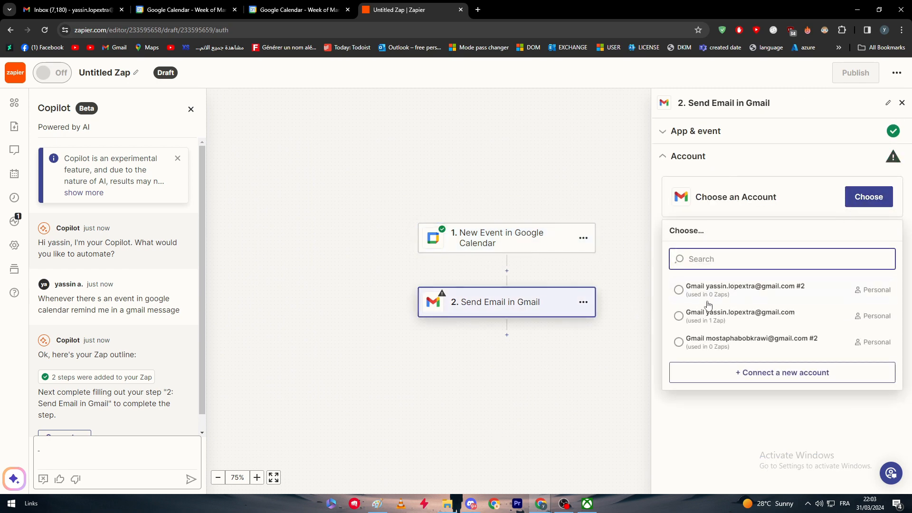
{"action": "left_click", "coordinate": [710, 309]}
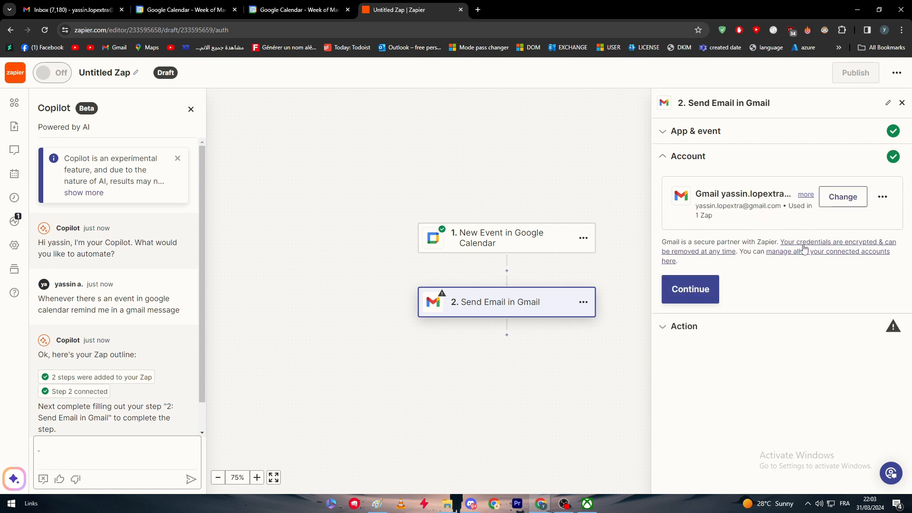
{"action": "left_click", "coordinate": [688, 291]}
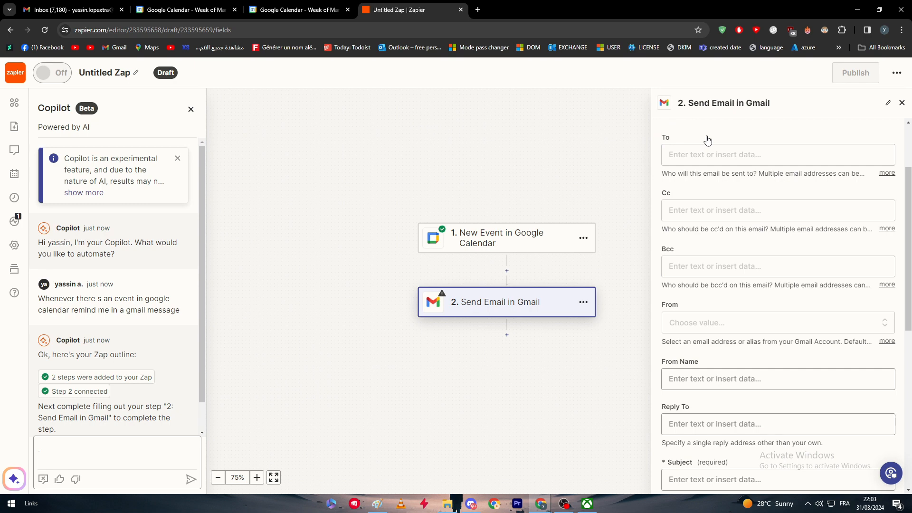
Insert the calendar event's Event Begins field as the subject of the Gmail email.
{"action": "scroll", "coordinate": [732, 198], "scroll_direction": "down", "scroll_amount": 2}
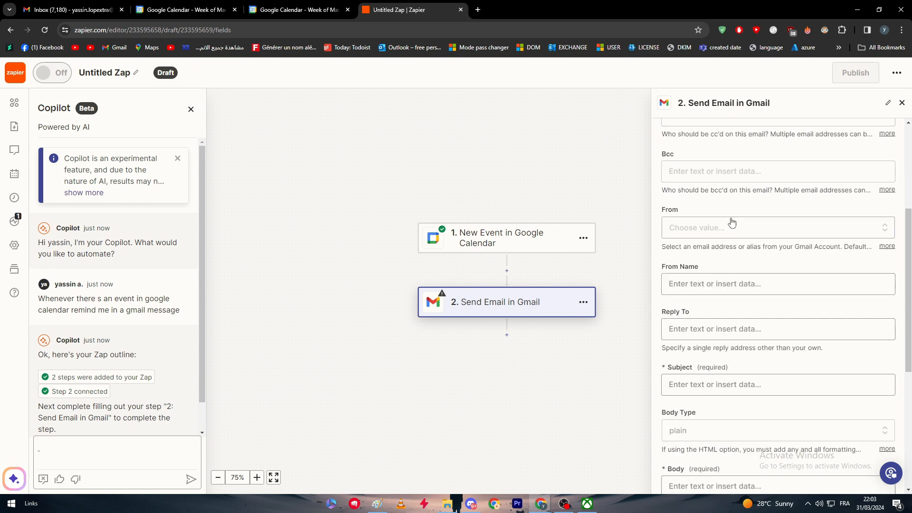
{"action": "scroll", "coordinate": [748, 361], "scroll_direction": "down", "scroll_amount": 1}
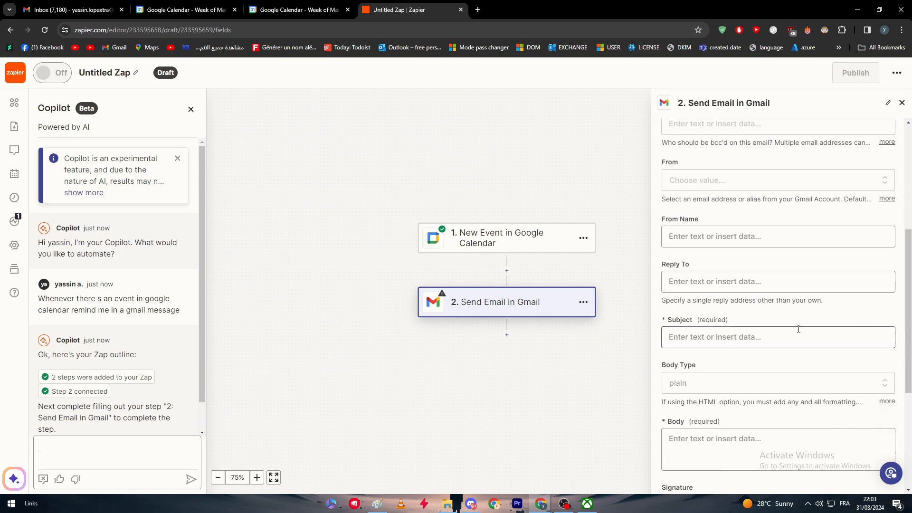
{"action": "left_click", "coordinate": [752, 328]}
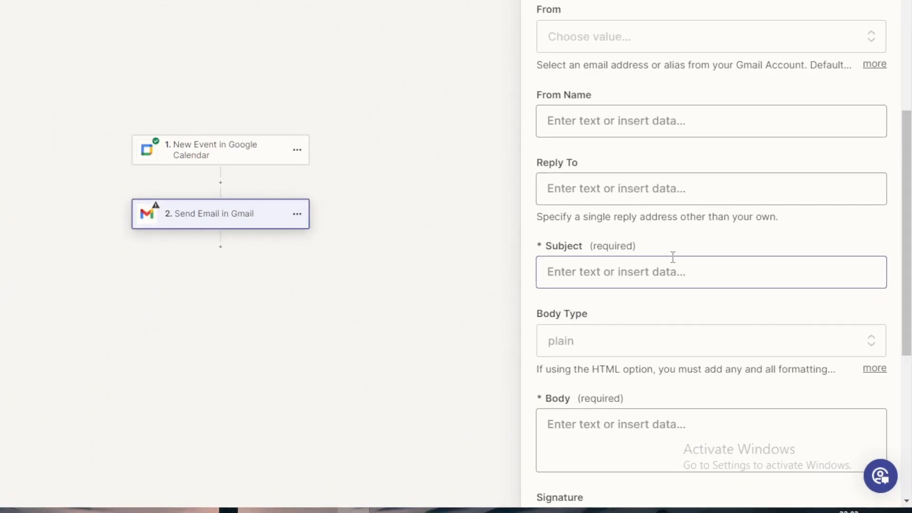
{"action": "scroll", "coordinate": [670, 406], "scroll_direction": "down", "scroll_amount": 5}
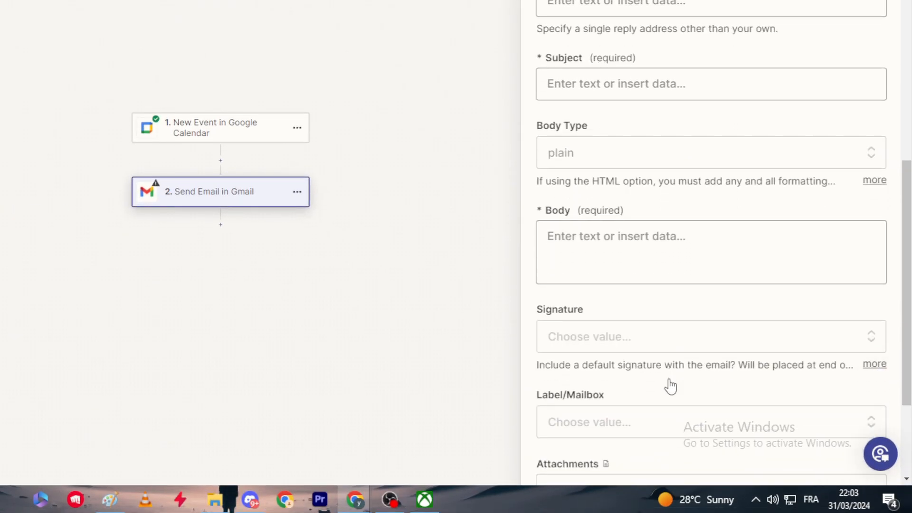
{"action": "scroll", "coordinate": [669, 378], "scroll_direction": "up", "scroll_amount": 10}
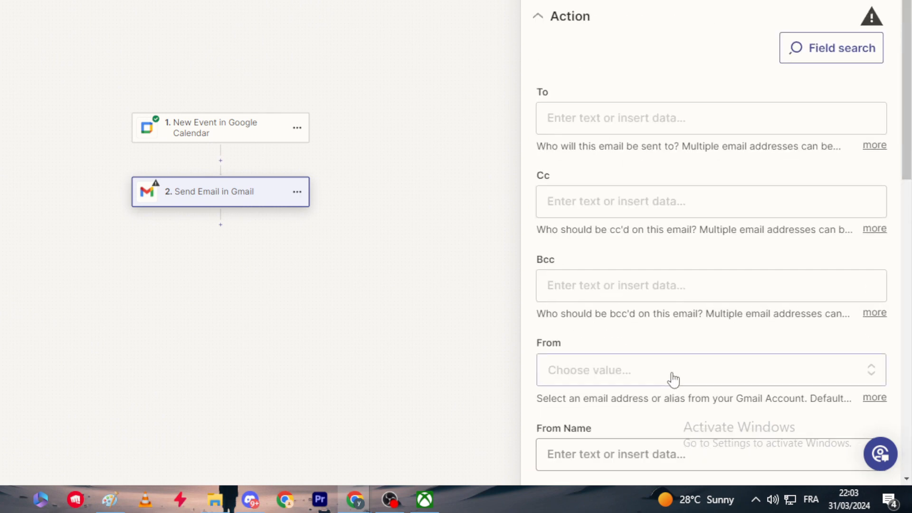
{"action": "scroll", "coordinate": [672, 378], "scroll_direction": "down", "scroll_amount": 4}
{"action": "left_click", "coordinate": [640, 311]}
{"action": "scroll", "coordinate": [637, 319], "scroll_direction": "down", "scroll_amount": 3}
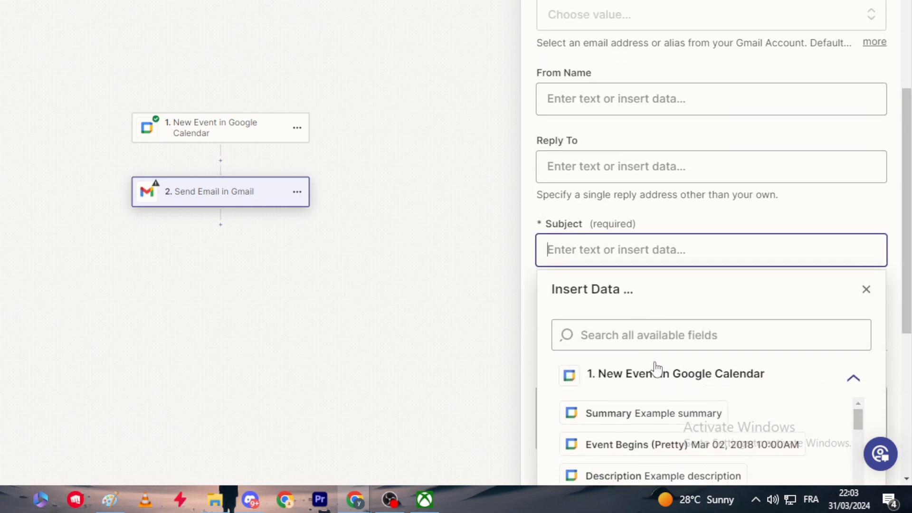
{"action": "scroll", "coordinate": [665, 394], "scroll_direction": "down", "scroll_amount": 2}
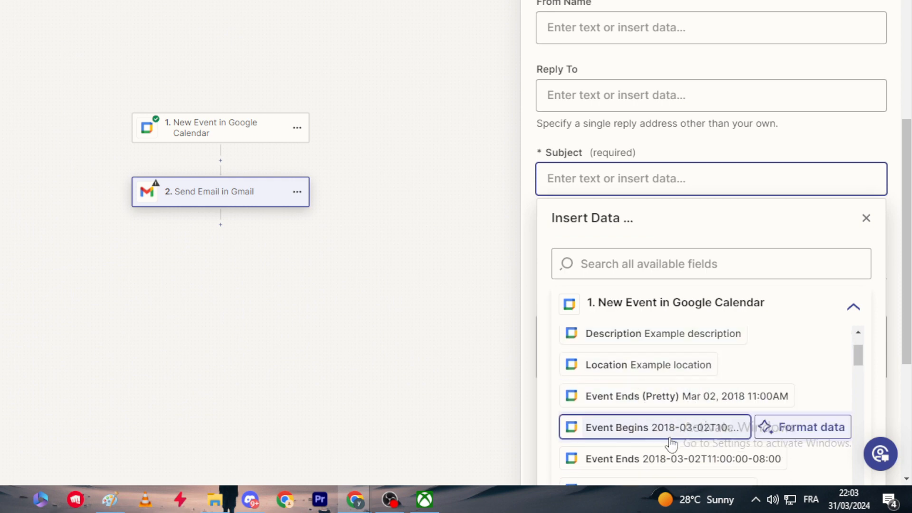
{"action": "left_click_drag", "start_coordinate": [669, 441], "coordinate": [757, 444]}
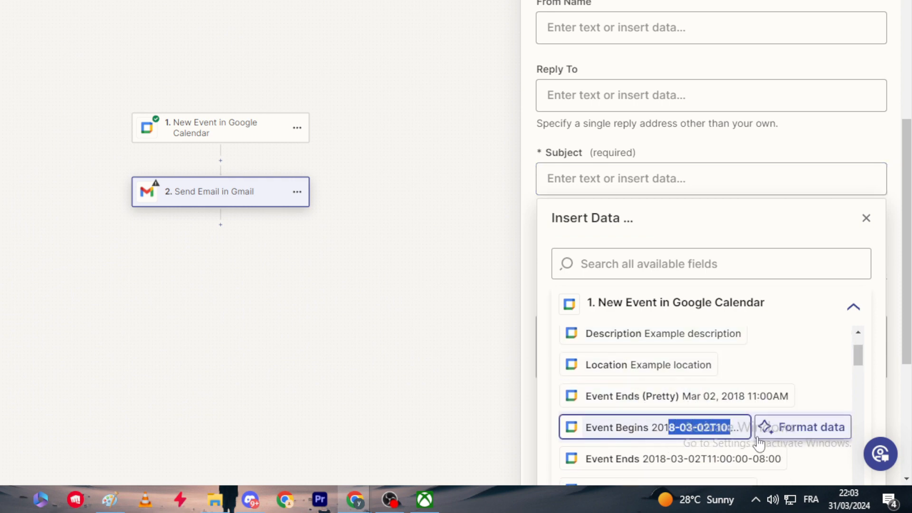
{"action": "left_click", "coordinate": [665, 427]}
Look through the remaining Google Calendar event fields available for the email subject and close the field list.
{"action": "scroll", "coordinate": [649, 411], "scroll_direction": "down", "scroll_amount": 3}
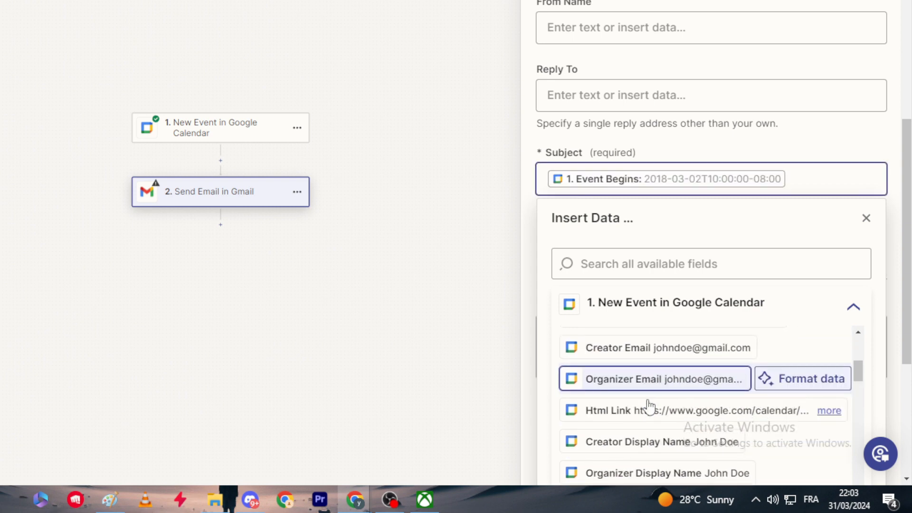
{"action": "scroll", "coordinate": [632, 428], "scroll_direction": "down", "scroll_amount": 1}
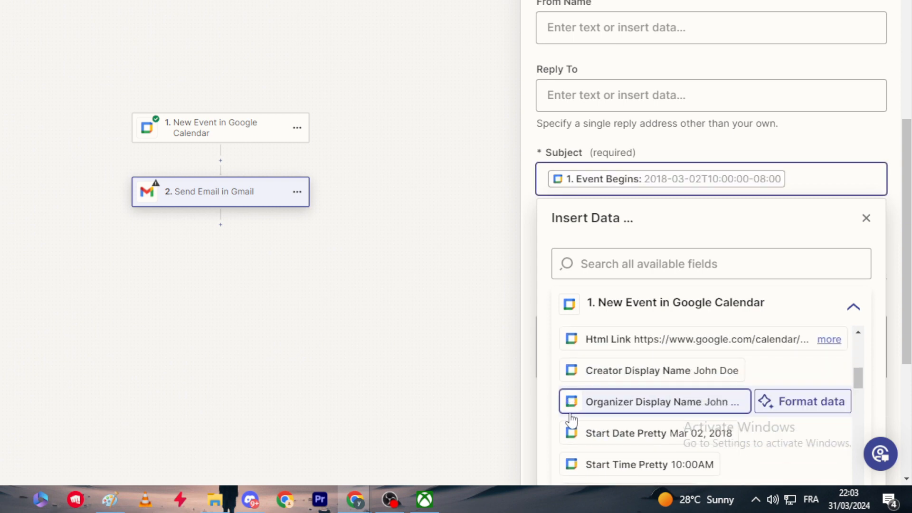
{"action": "scroll", "coordinate": [572, 431], "scroll_direction": "down", "scroll_amount": 3}
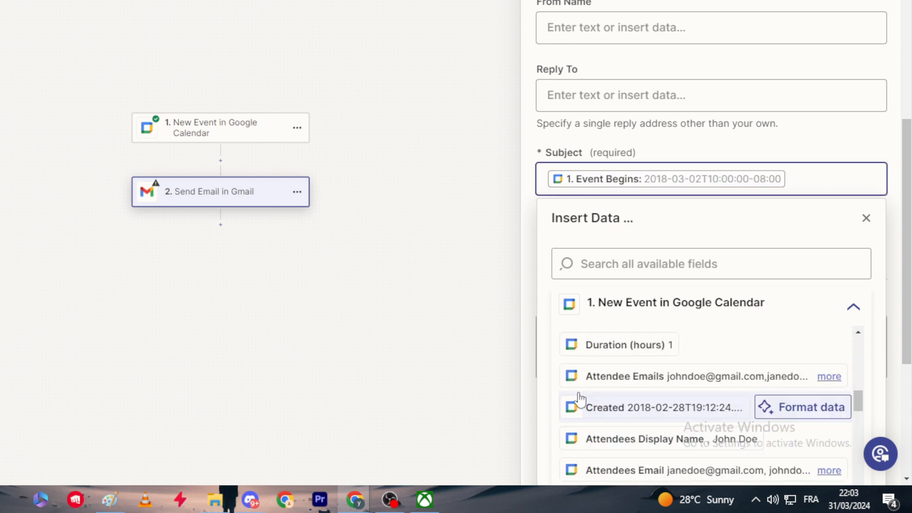
{"action": "scroll", "coordinate": [580, 400], "scroll_direction": "down", "scroll_amount": 2}
{"action": "scroll", "coordinate": [581, 397], "scroll_direction": "down", "scroll_amount": 3}
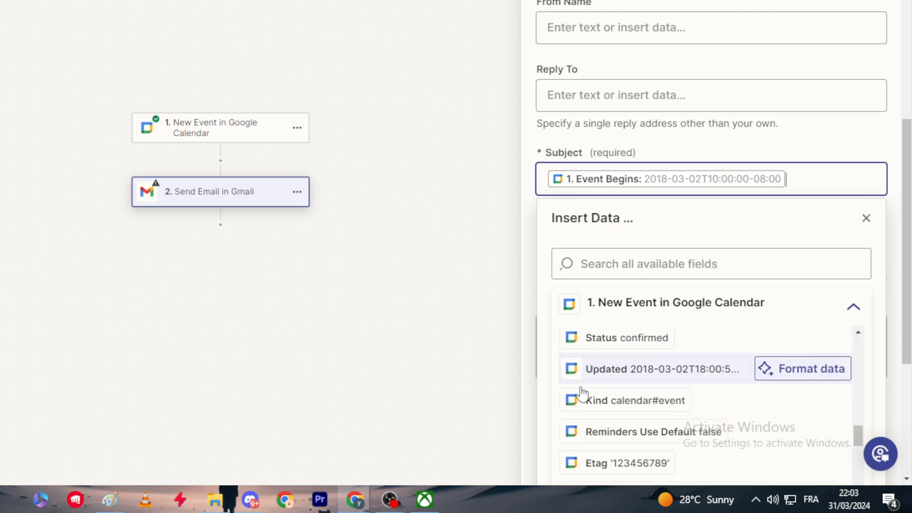
{"action": "scroll", "coordinate": [581, 394], "scroll_direction": "down", "scroll_amount": 1}
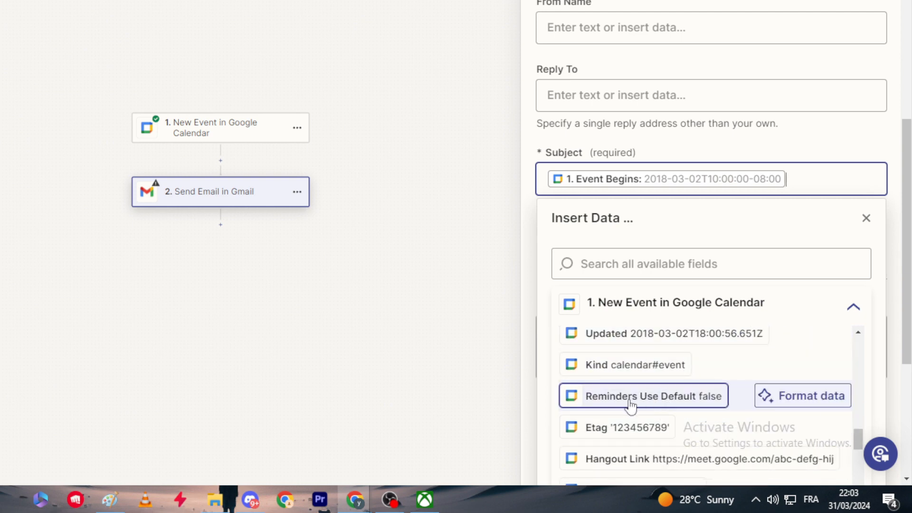
{"action": "scroll", "coordinate": [599, 404], "scroll_direction": "down", "scroll_amount": 3}
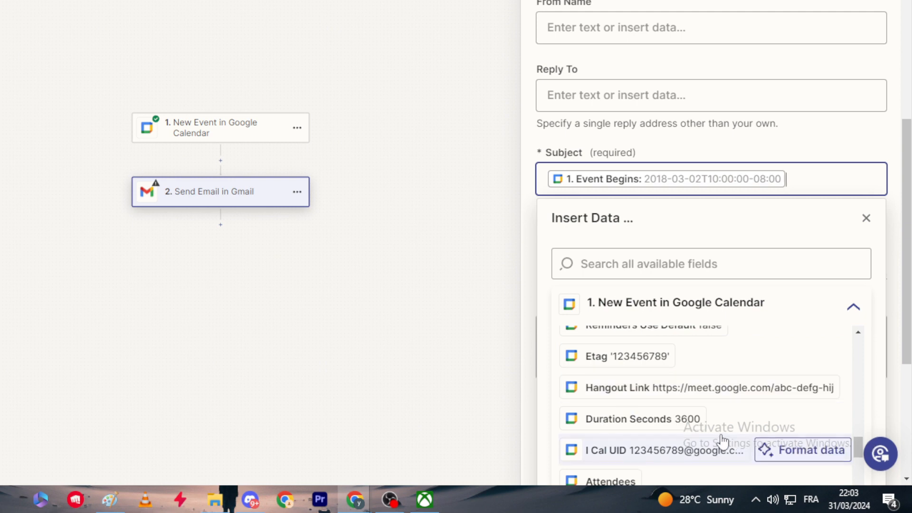
{"action": "scroll", "coordinate": [698, 435], "scroll_direction": "up", "scroll_amount": 10}
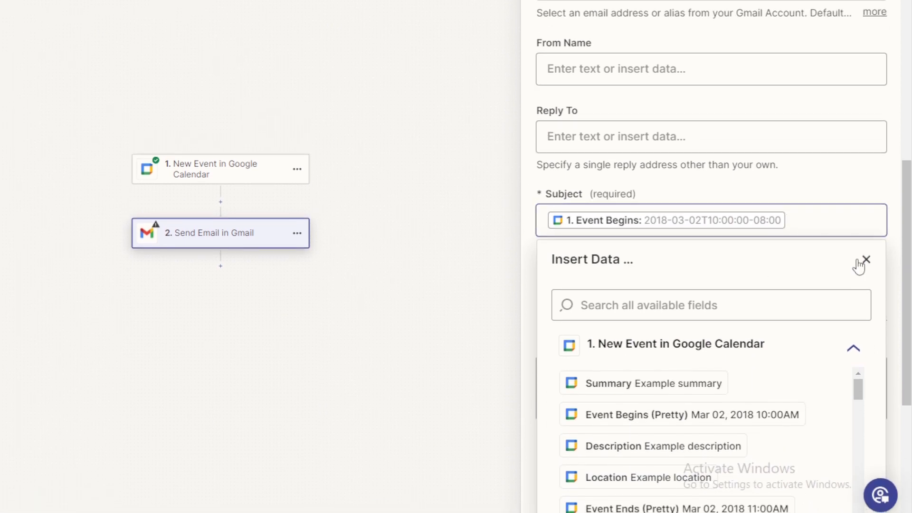
{"action": "left_click", "coordinate": [866, 218]}
Check the body type options of the Gmail email and keep plain.
{"action": "scroll", "coordinate": [599, 247], "scroll_direction": "down", "scroll_amount": 2}
{"action": "left_click", "coordinate": [586, 235]}
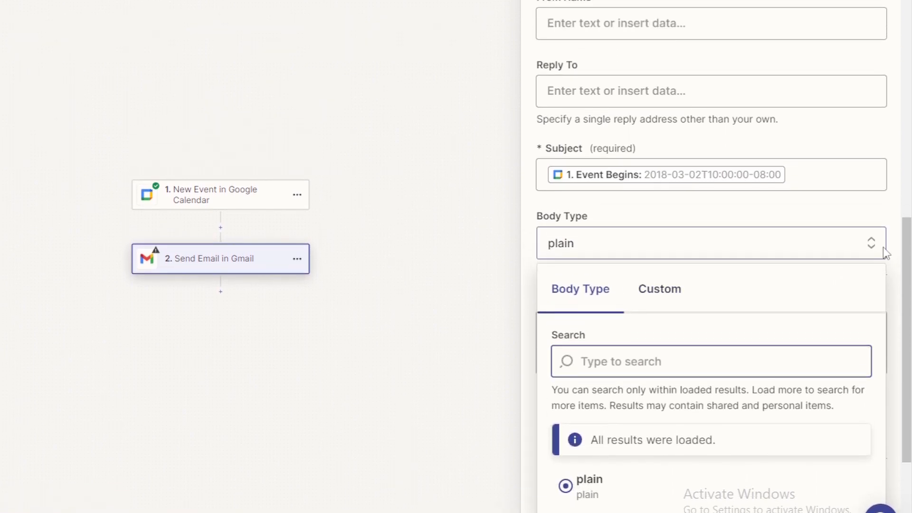
{"action": "left_click", "coordinate": [680, 225]}
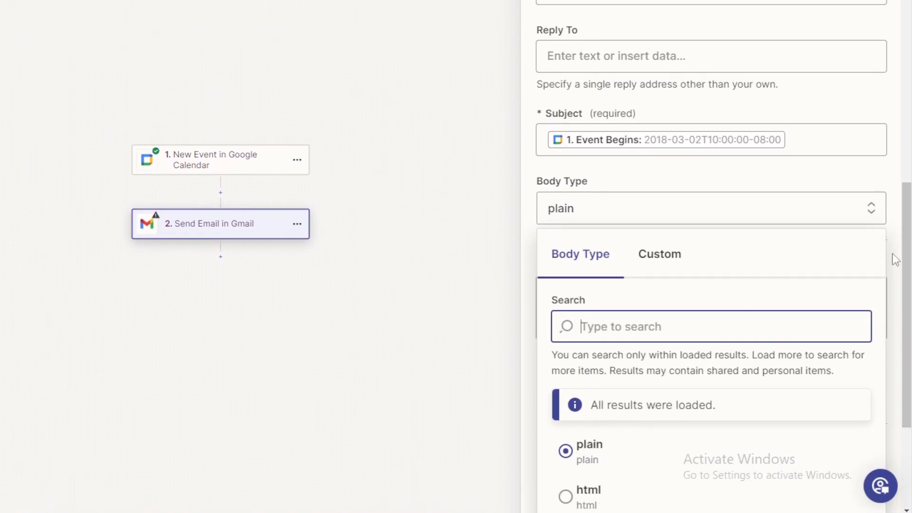
{"action": "left_click", "coordinate": [893, 275]}
Write "There is an event in" as the email body, followed by a single Event Begins field from the calendar event.
{"action": "left_click", "coordinate": [729, 284]}
{"action": "type", "text": "There is an event in"}
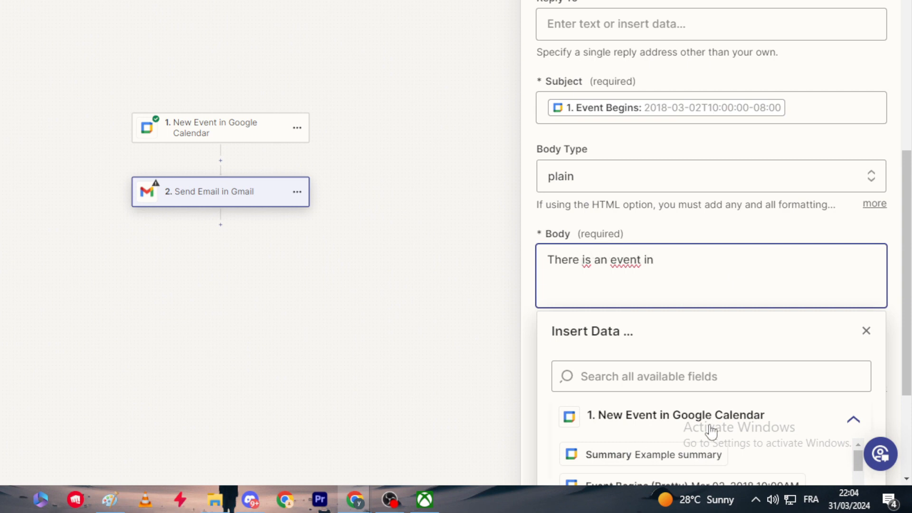
{"action": "scroll", "coordinate": [711, 430], "scroll_direction": "down", "scroll_amount": 3}
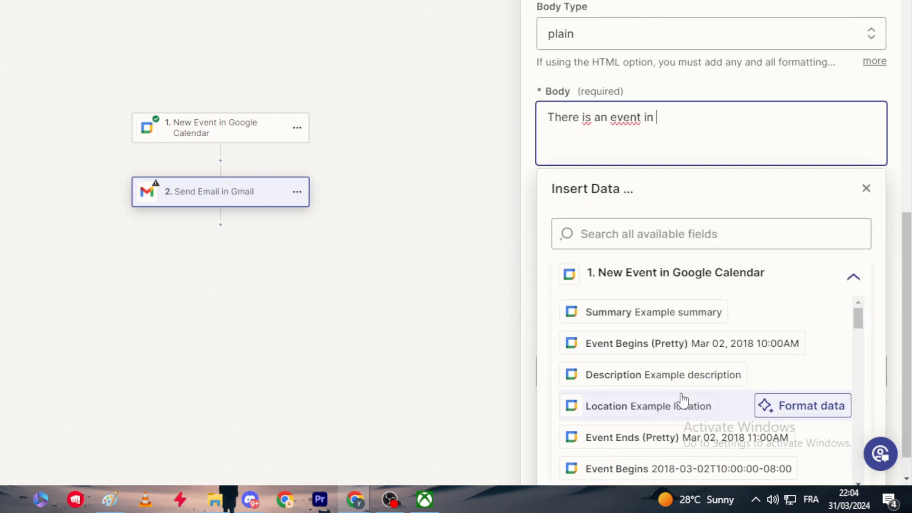
{"action": "scroll", "coordinate": [576, 403], "scroll_direction": "down", "scroll_amount": 2}
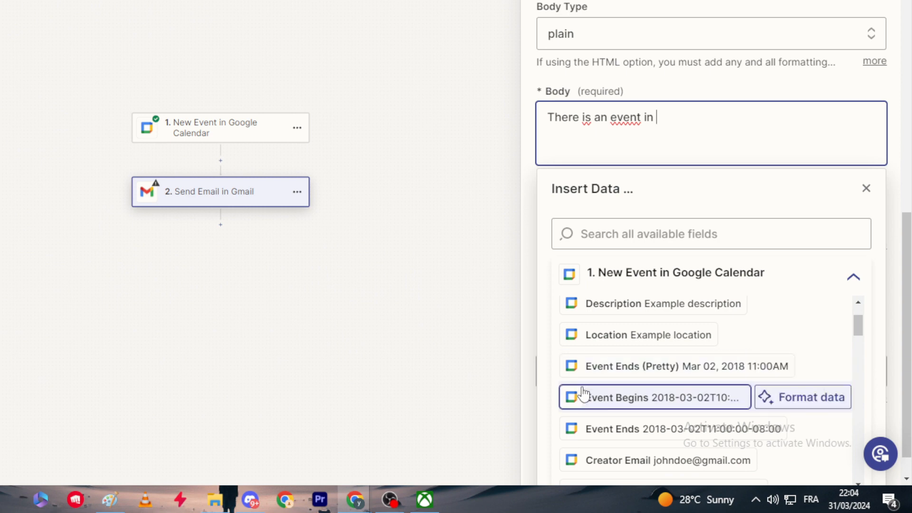
{"action": "left_click", "coordinate": [577, 399]}
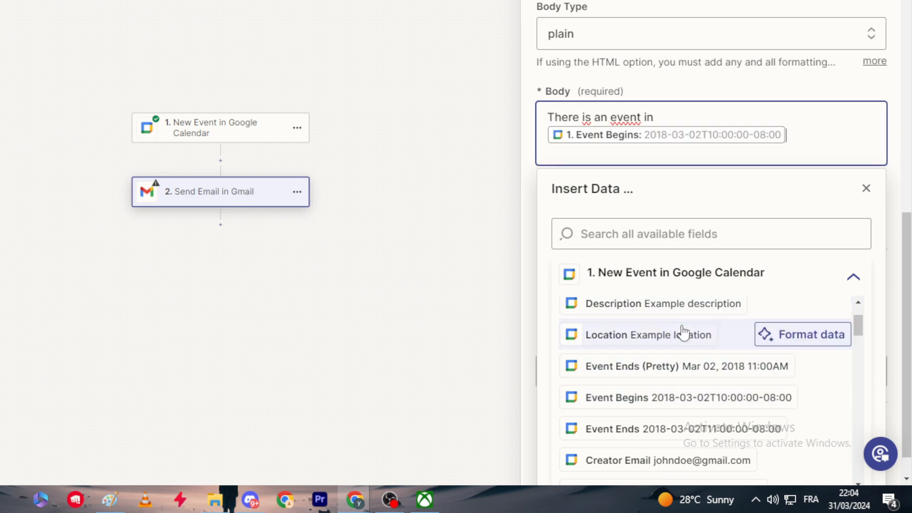
{"action": "left_click", "coordinate": [612, 398]}
{"action": "scroll", "coordinate": [780, 260], "scroll_direction": "up", "scroll_amount": 2}
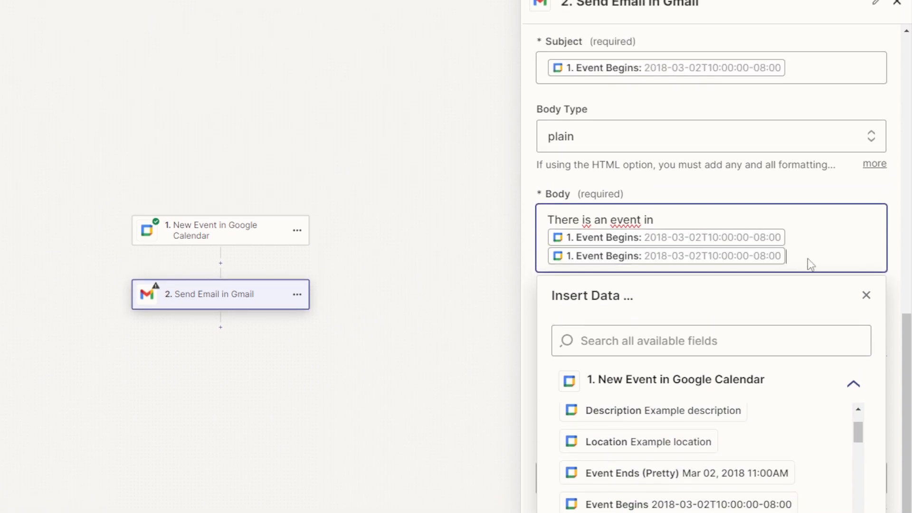
{"action": "key", "text": "BackSpace"}
{"action": "scroll", "coordinate": [839, 287], "scroll_direction": "down", "scroll_amount": 1}
{"action": "left_click", "coordinate": [866, 254]}
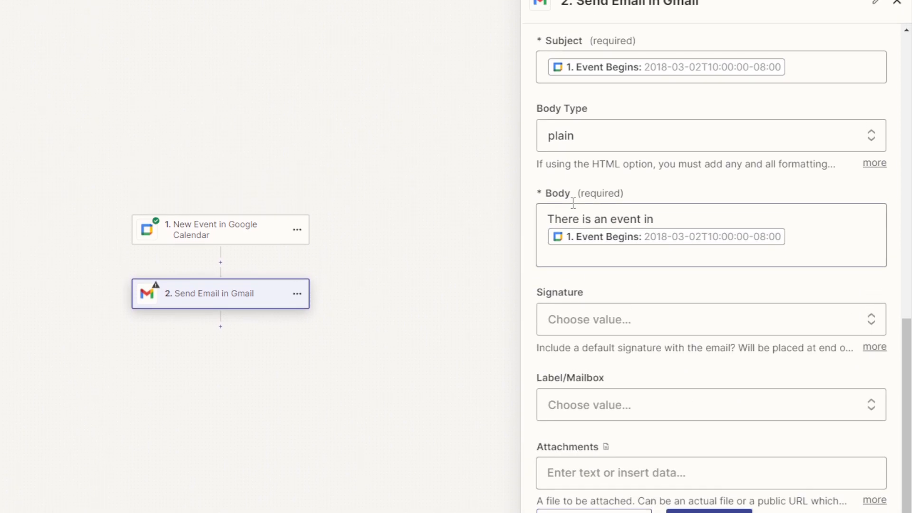
Review the completed email fields, continue to the Send Email test and skip it.
{"action": "scroll", "coordinate": [608, 76], "scroll_direction": "up", "scroll_amount": 2}
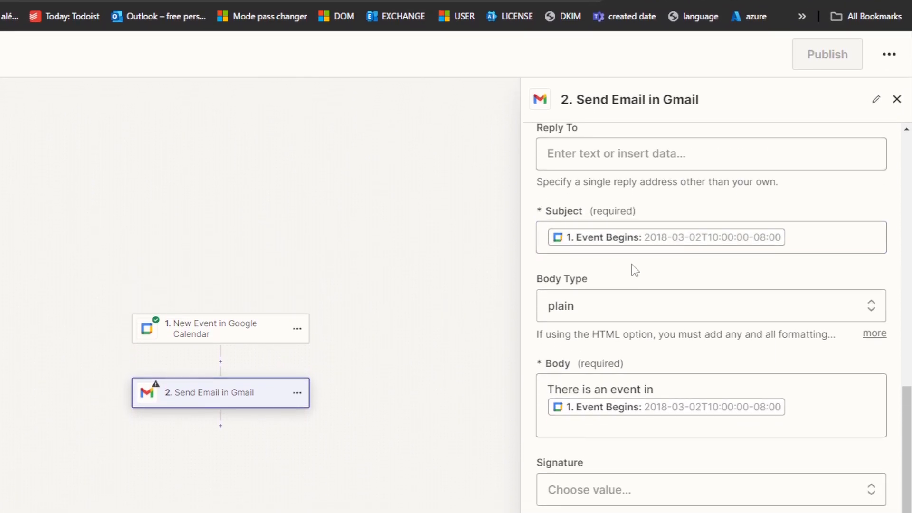
{"action": "scroll", "coordinate": [624, 371], "scroll_direction": "down", "scroll_amount": 2}
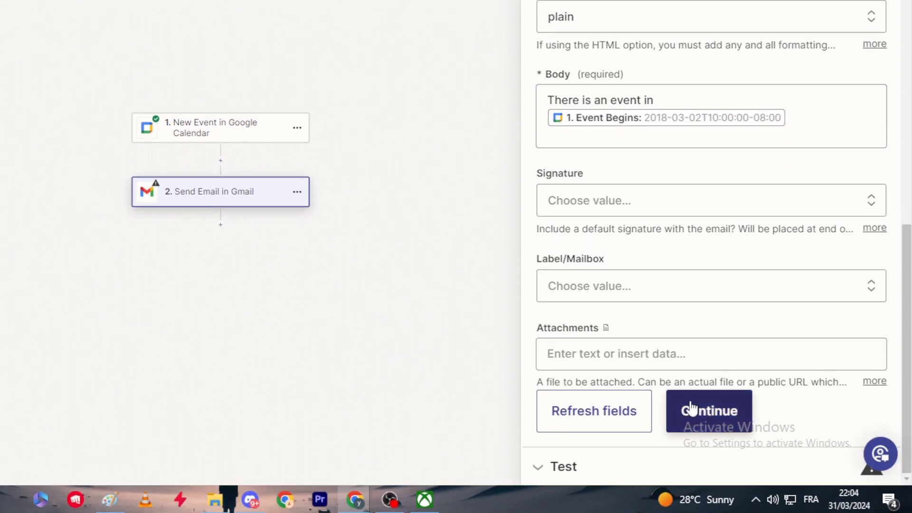
{"action": "left_click", "coordinate": [698, 436]}
{"action": "left_click", "coordinate": [605, 480]}
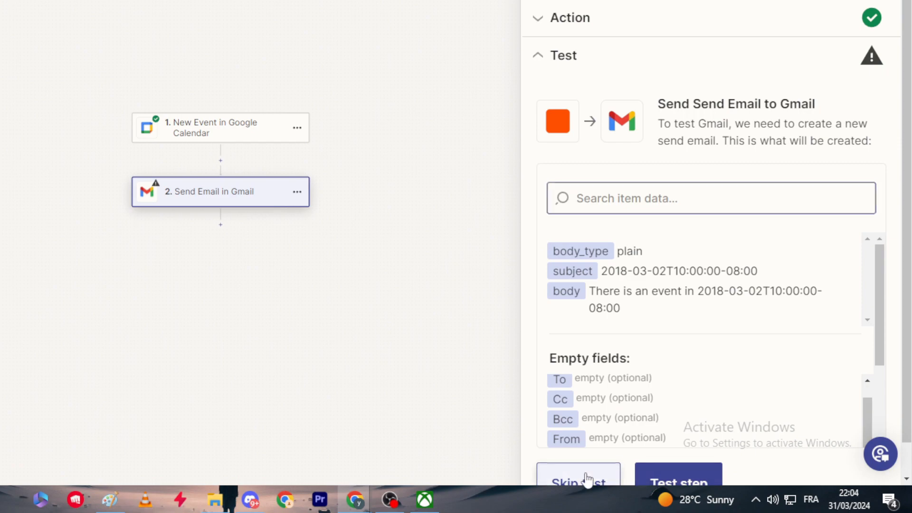
{"action": "left_click", "coordinate": [304, 193]}
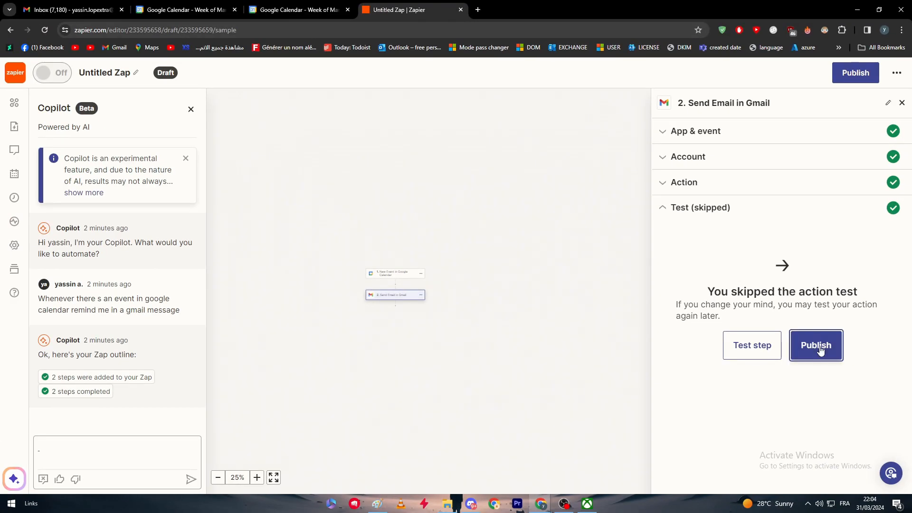
Publish the Zap, dismiss the confirmation and return to the My Zaps list.
{"action": "left_click", "coordinate": [821, 350]}
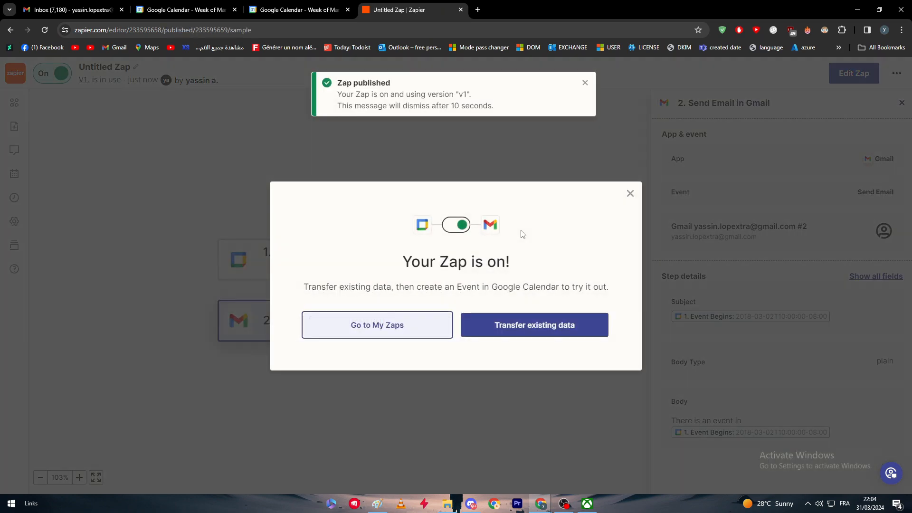
{"action": "left_click", "coordinate": [630, 193]}
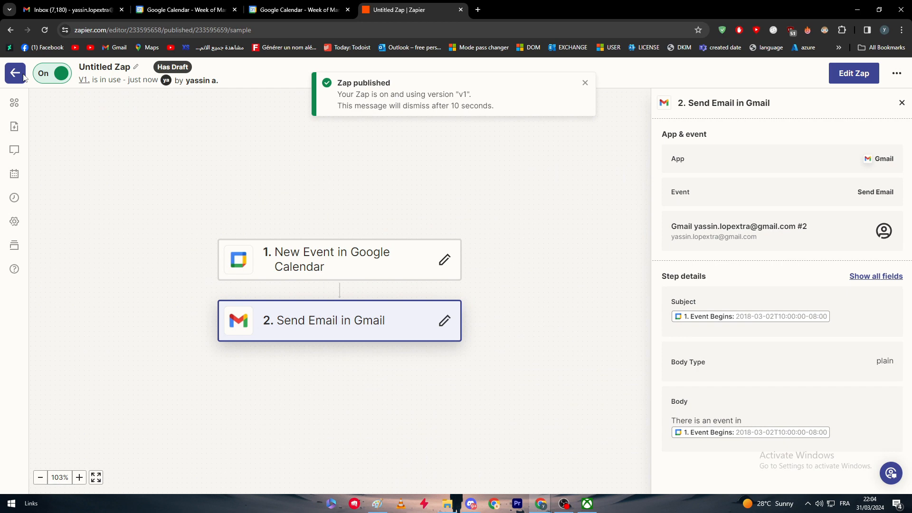
{"action": "left_click", "coordinate": [15, 74]}
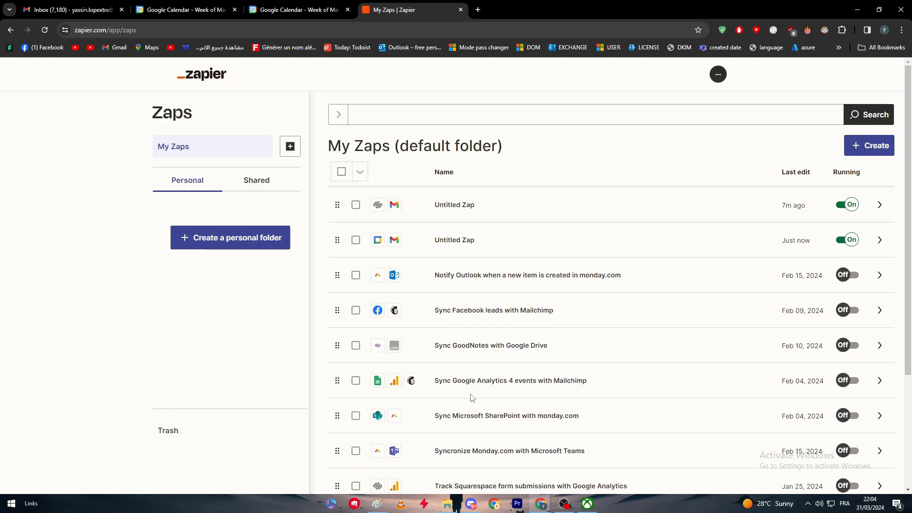
{"action": "scroll", "coordinate": [435, 375], "scroll_direction": "down", "scroll_amount": 1}
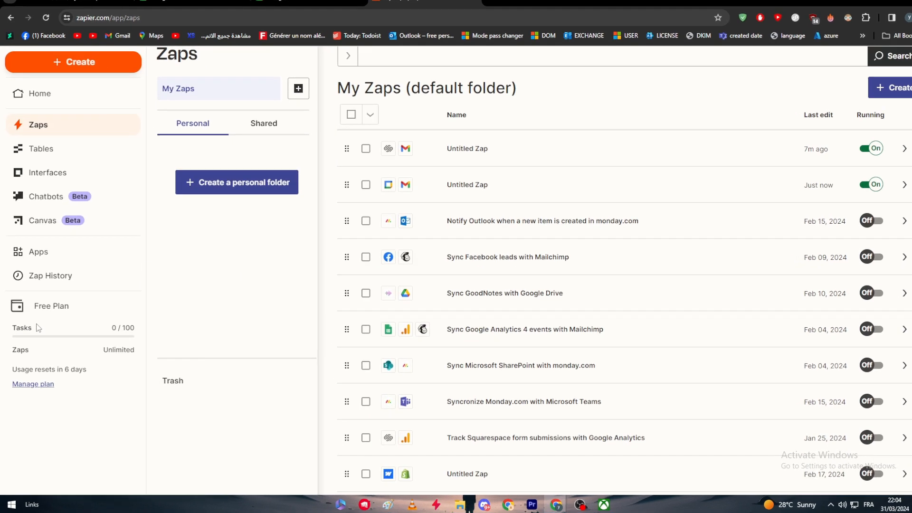